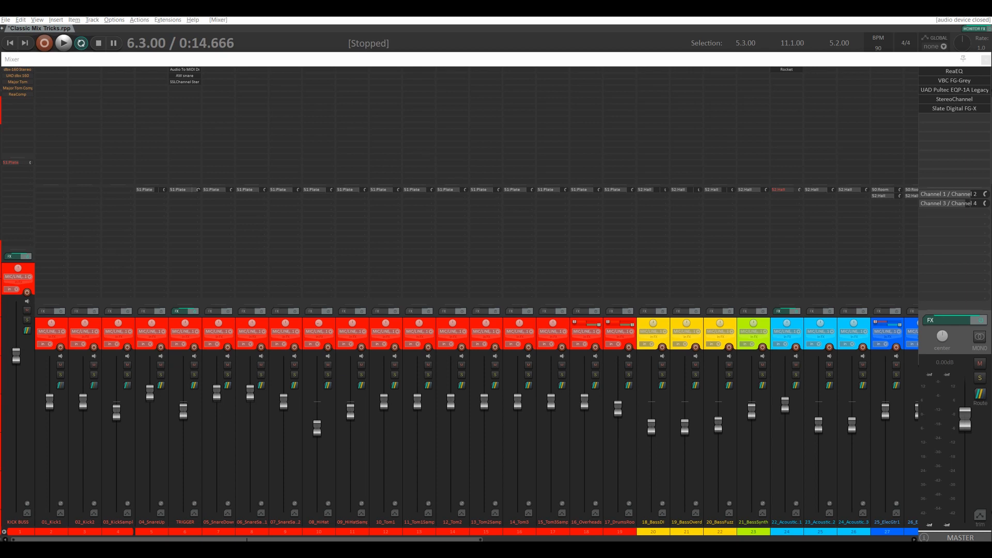
Bring the DBX-160A.jpg photo into view, enlarge it to inspect the hardware compressor, and return to the REAPER mixer
drag(873, 1, 363, 138)
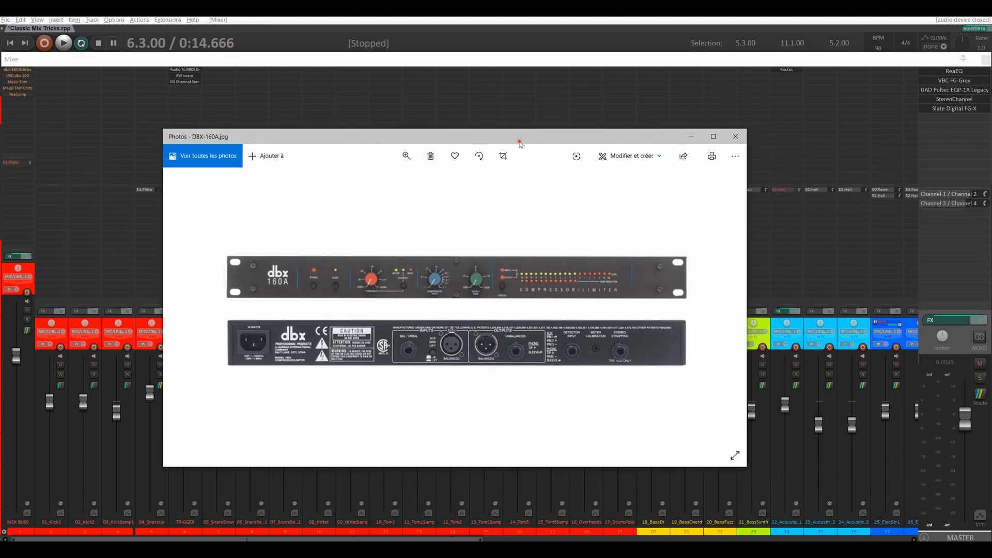
drag(518, 141, 515, 121)
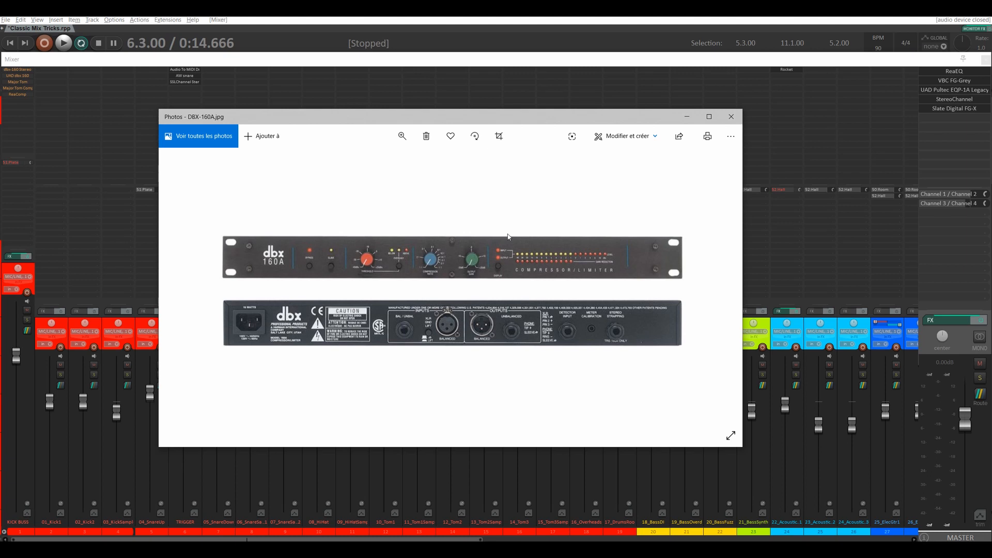
click(709, 116)
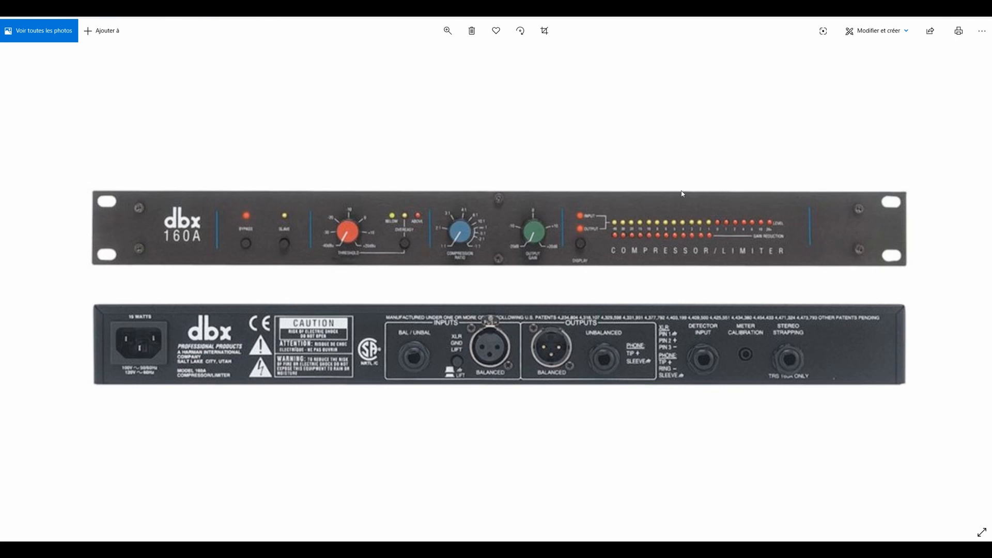
key(alt+Tab)
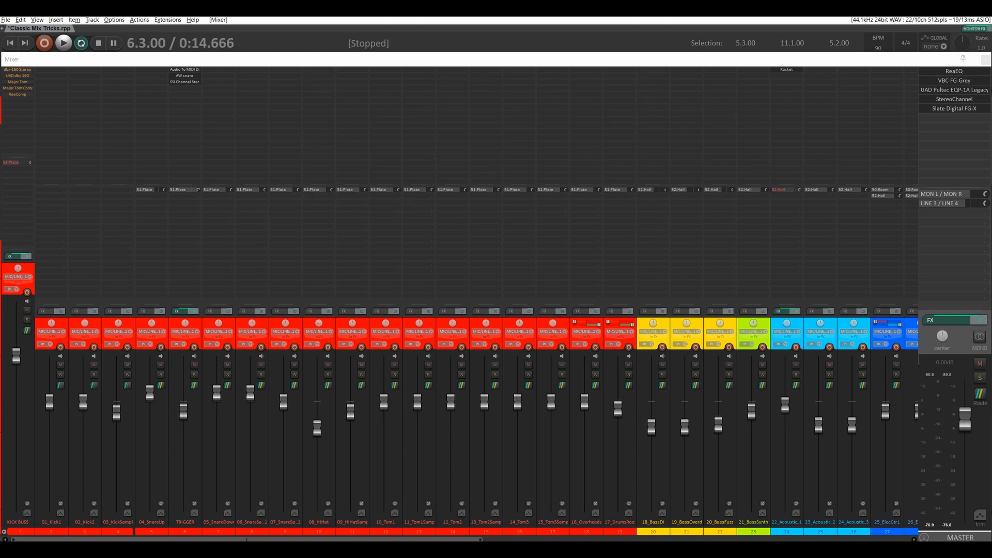
Open the bypassed dbx-160 Stereo plugin on the KICK BUSS track and reposition its window above the mixer faders
drag(822, 18, 713, 190)
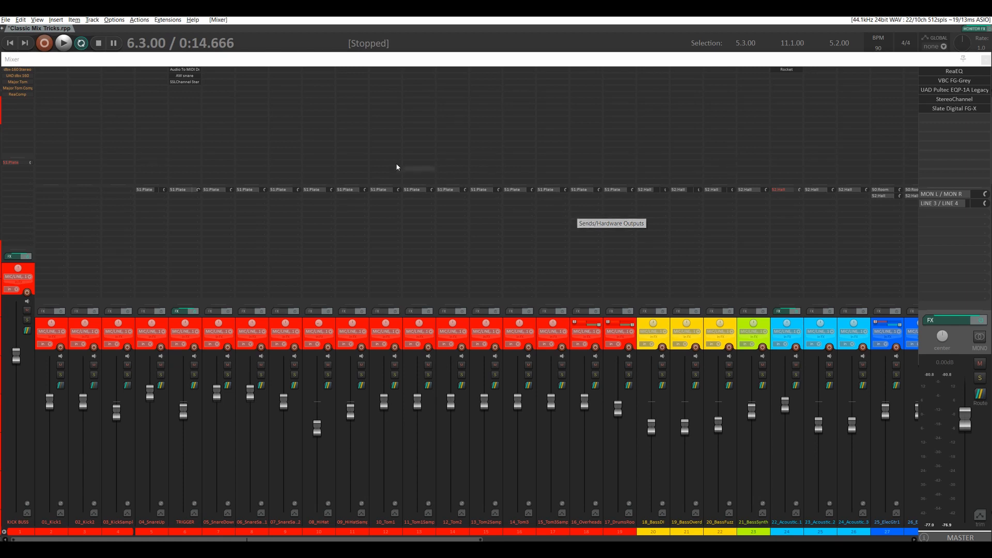
click(10, 71)
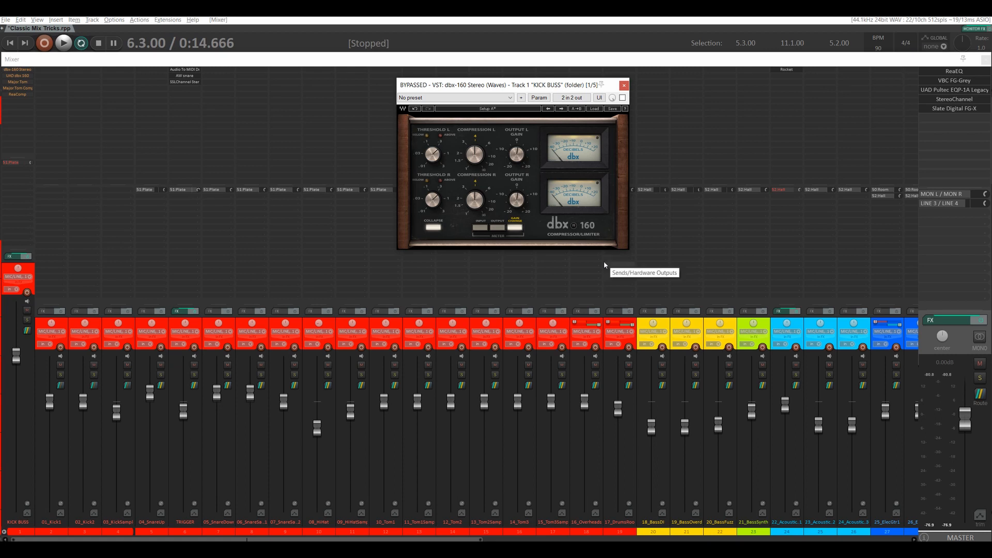
mouse_move(512, 84)
mouse_down()
mouse_move(473, 77)
mouse_move(513, 75)
mouse_up()
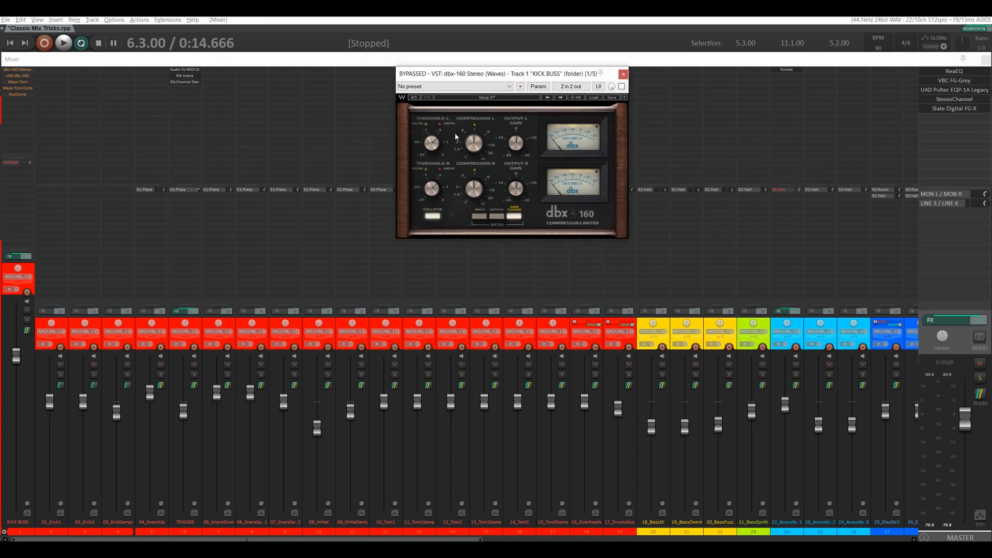
drag(522, 74, 412, 75)
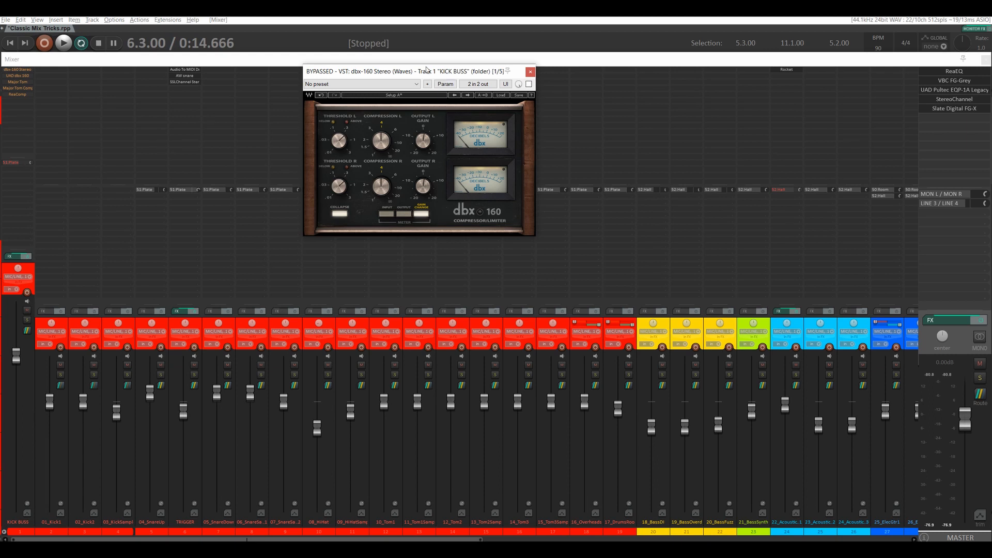
drag(435, 67, 473, 71)
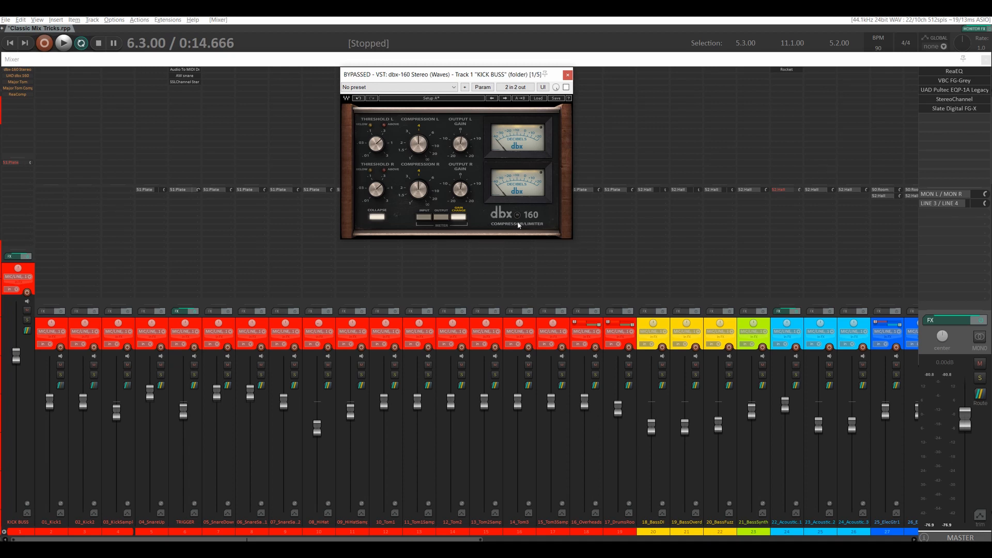
Solo the KICK BUSS track and select its two source tracks, 01_Kick1 and 02_Kick2
click(26, 320)
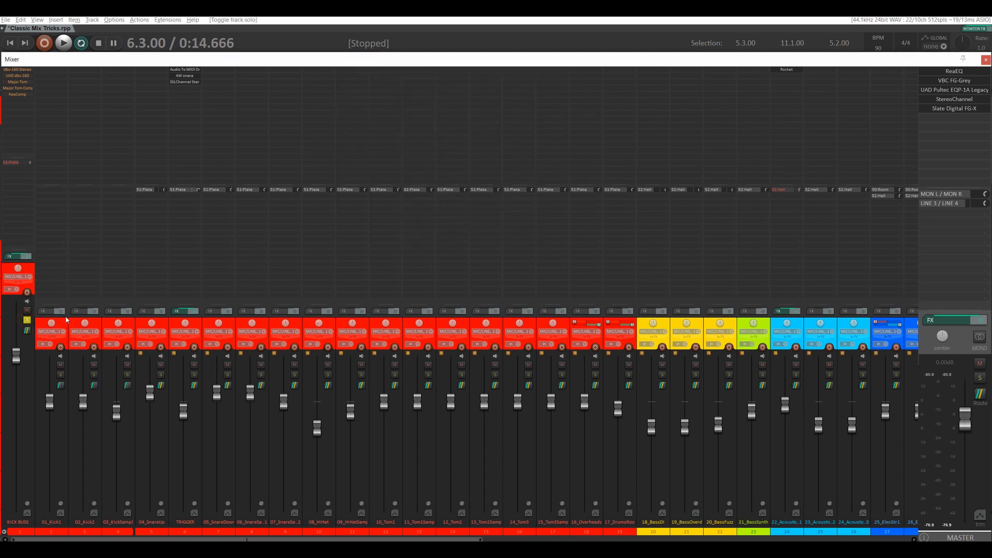
click(103, 323)
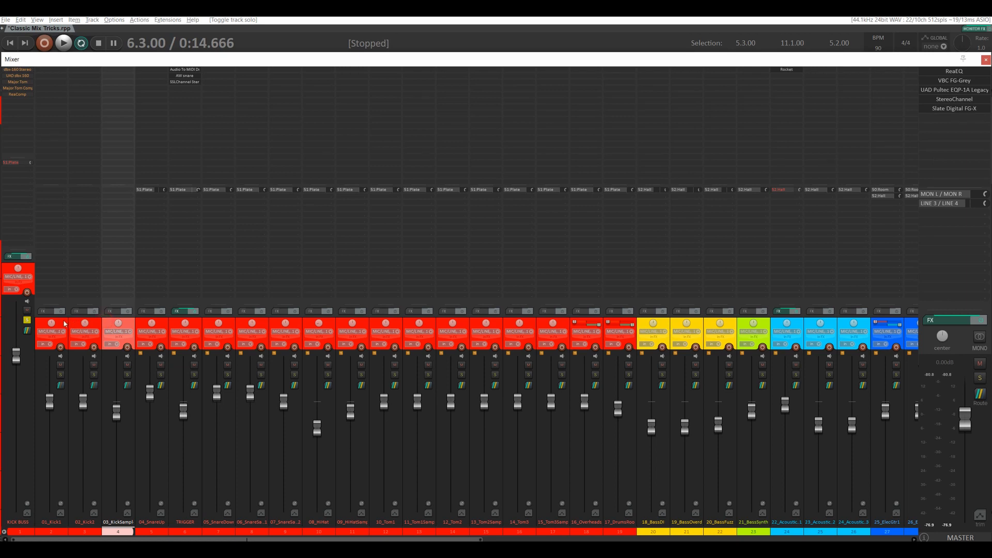
shift+click(62, 321)
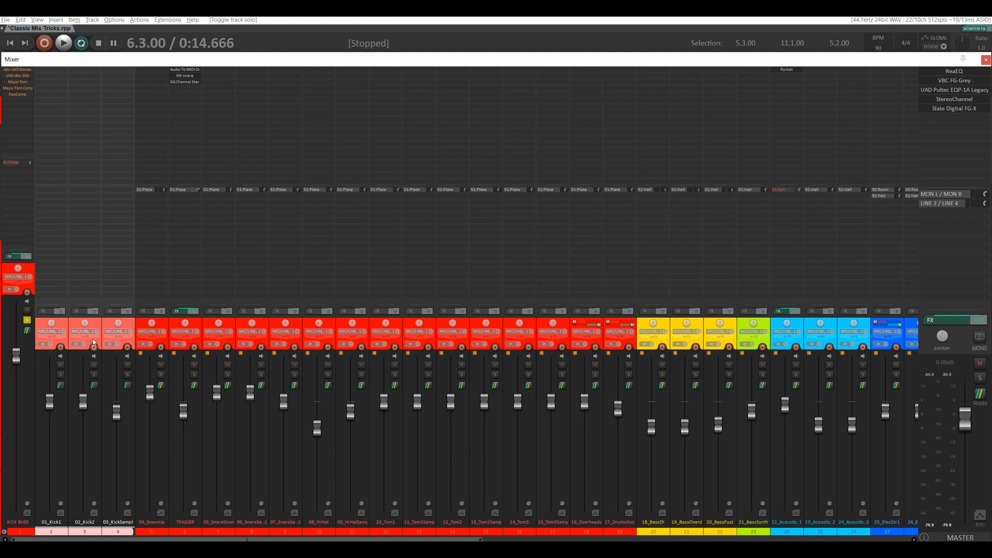
click(97, 326)
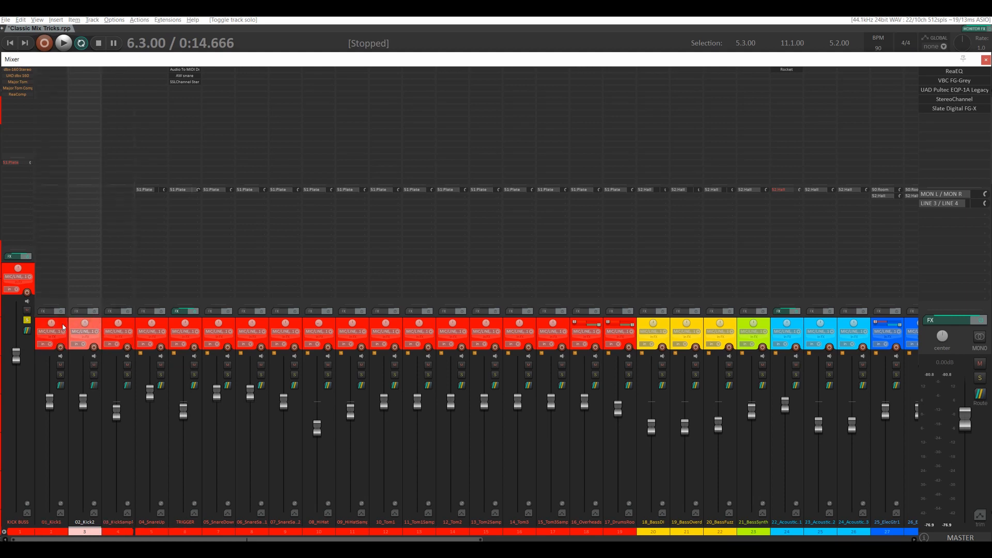
ctrl+click(63, 326)
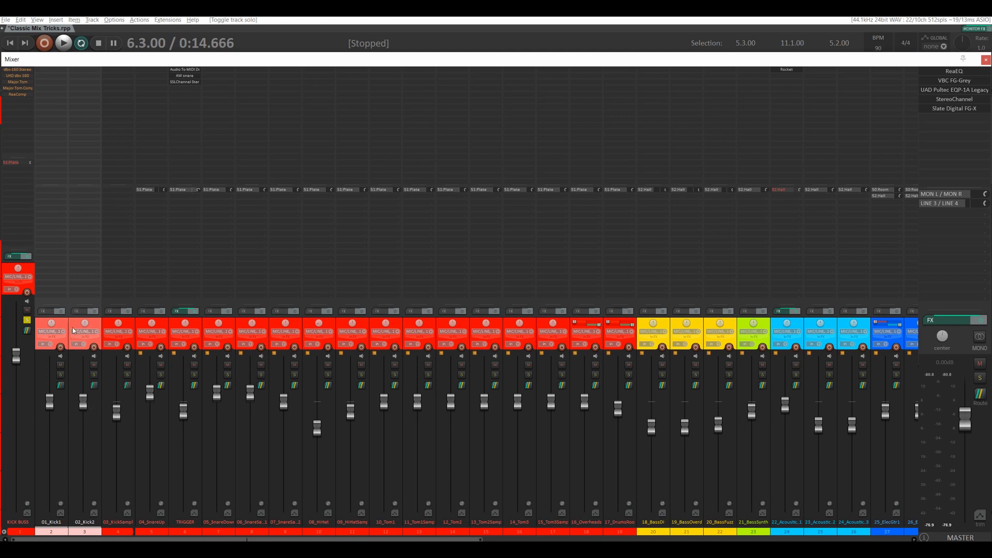
click(24, 273)
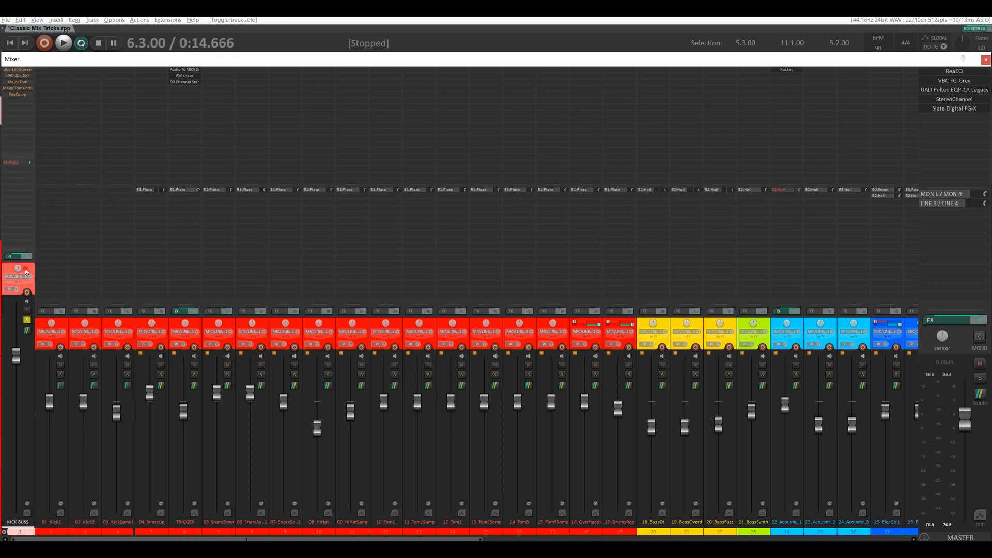
click(45, 328)
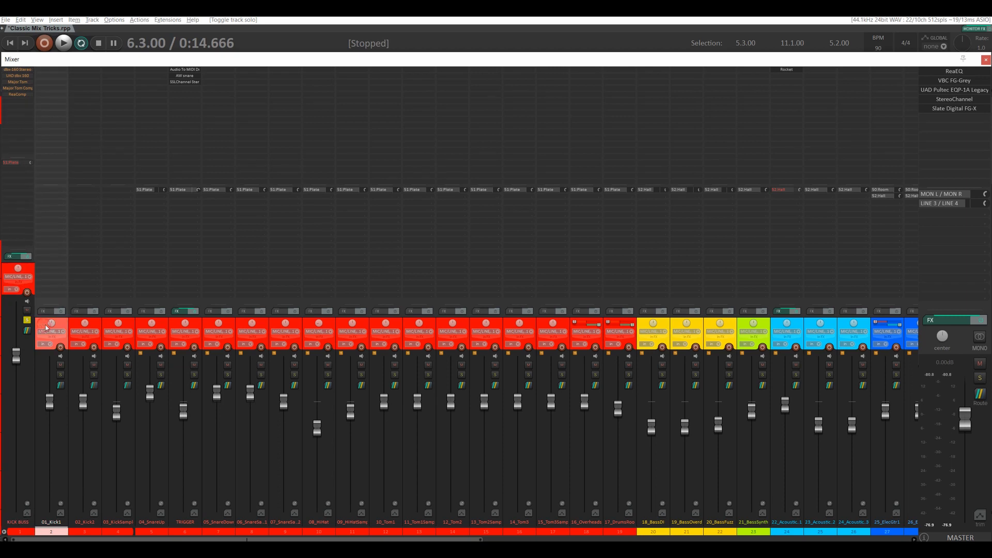
ctrl+click(71, 324)
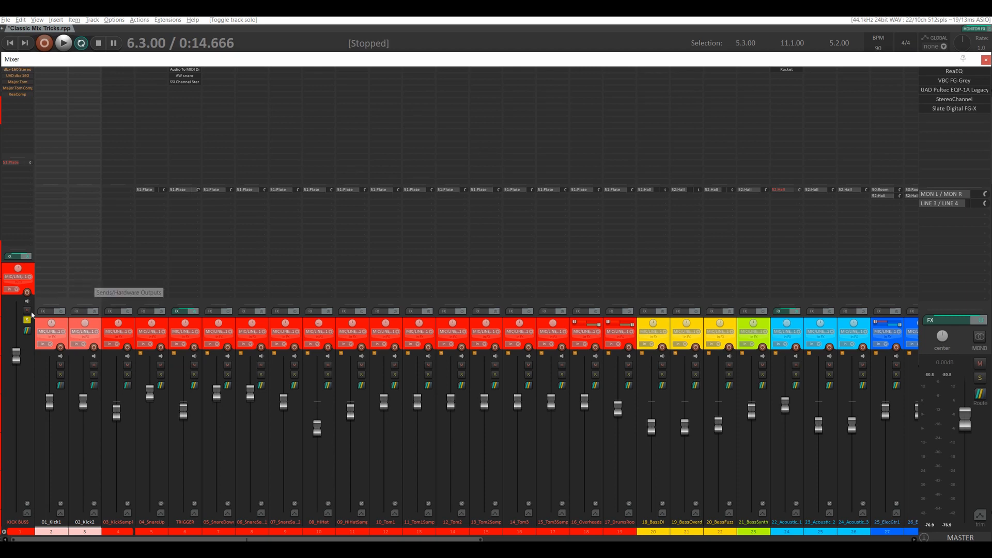
Play the soloed kick bus uncompressed, and enable its dbx-160 Stereo plugin with the plugin window open
key(space)
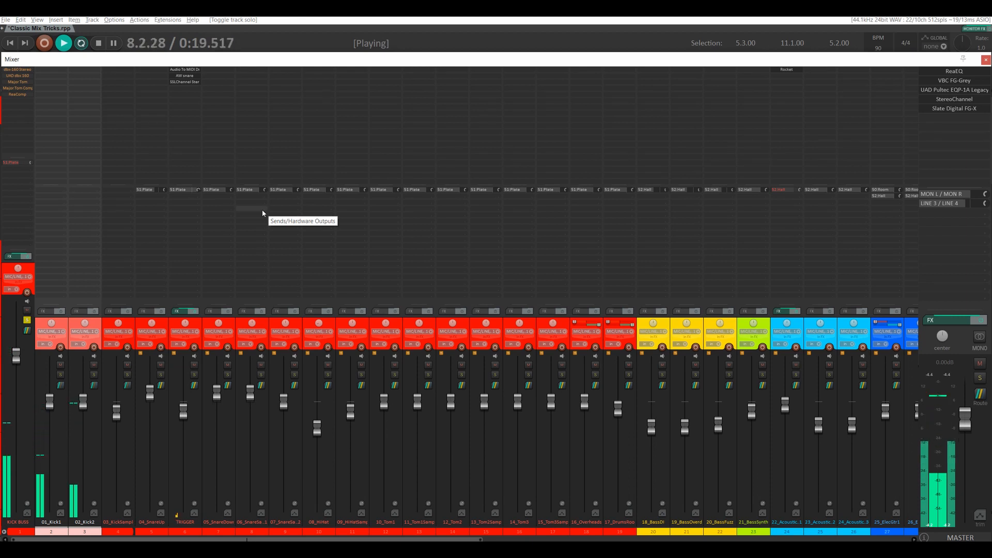
key(space)
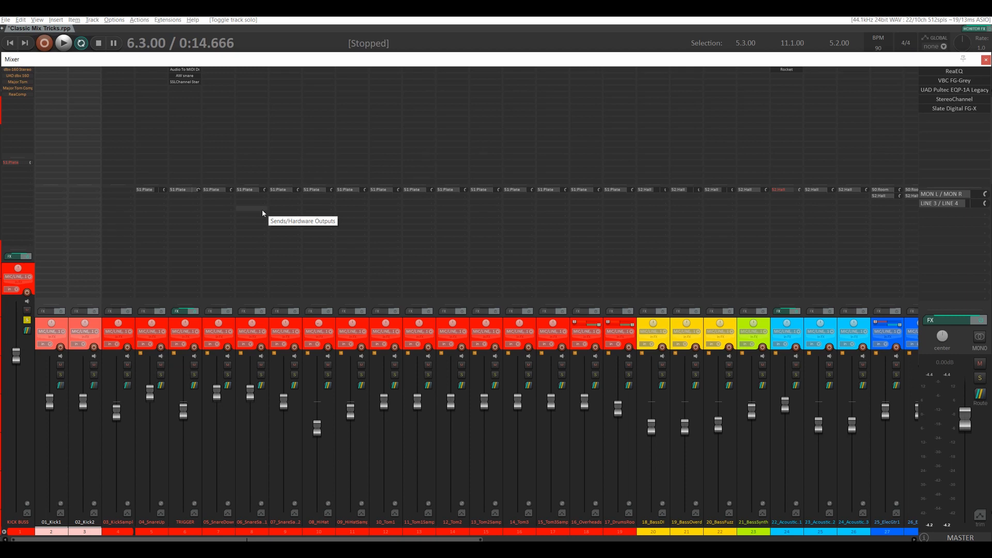
shift+click(22, 71)
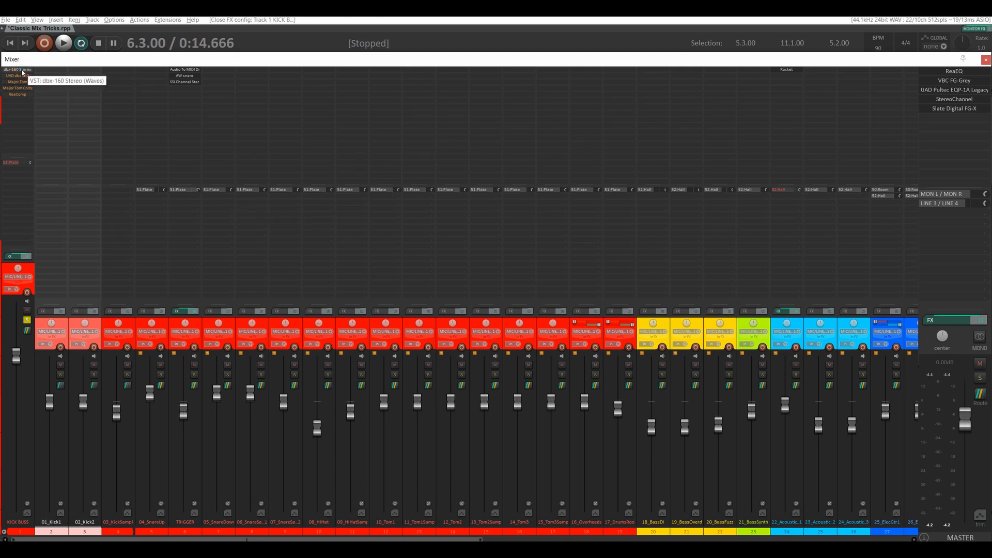
click(22, 72)
drag(427, 77, 461, 88)
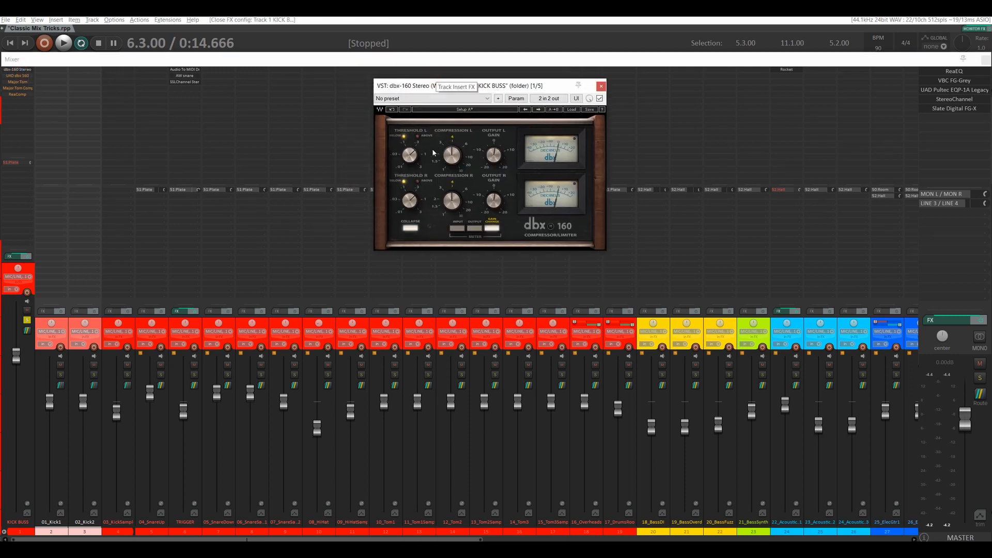
Play the kick bus through the dbx-160 and try out its left threshold control
click(409, 155)
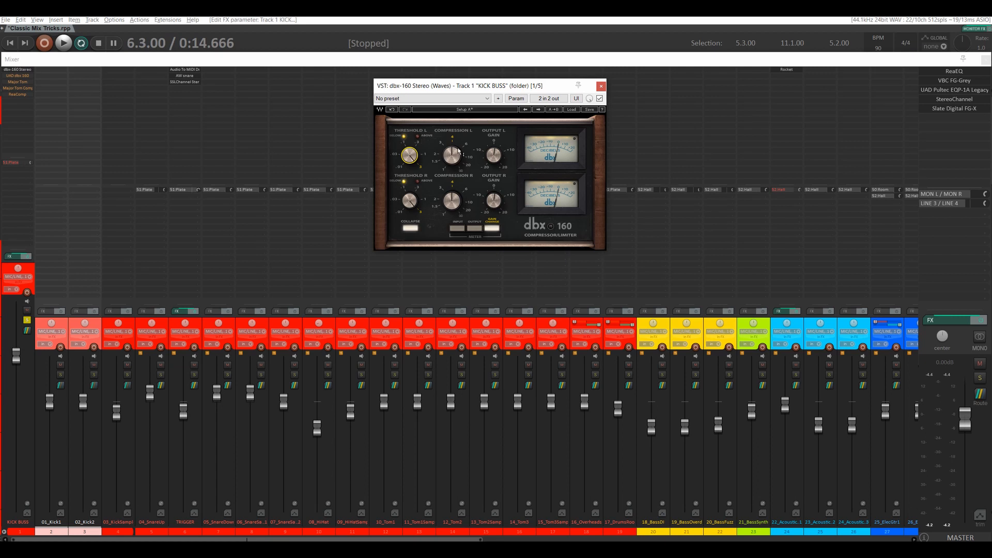
mouse_move(496, 156)
mouse_move(409, 155)
key(space)
drag(406, 157, 372, 178)
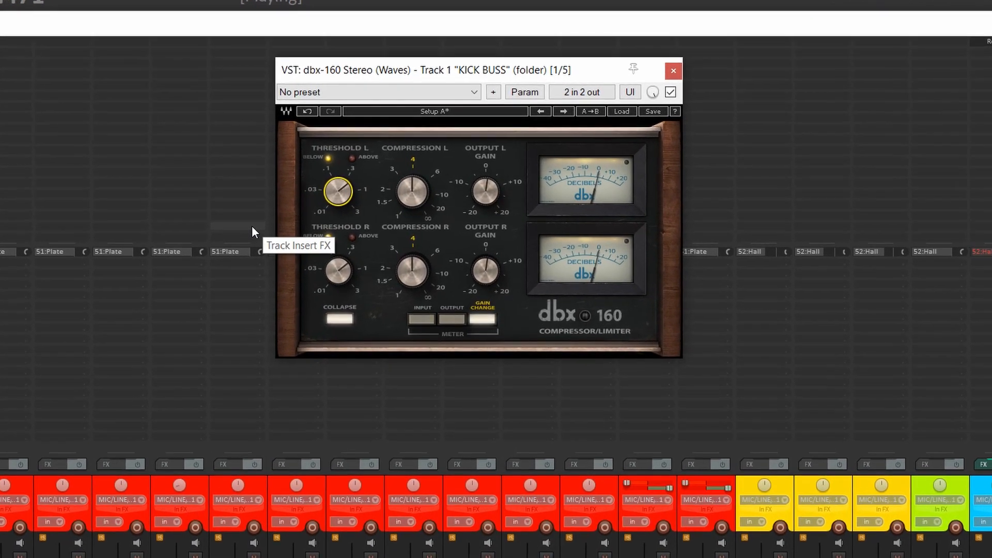
drag(336, 192, 313, 206)
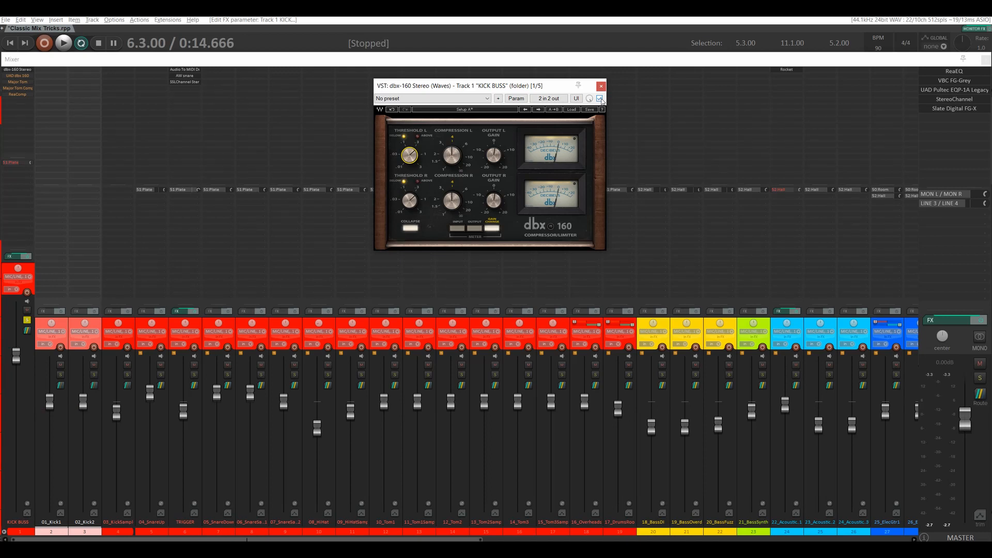
Compare the kick bus with the dbx-160 enabled and bypassed during playback, leaving the plugin enabled
key(space)
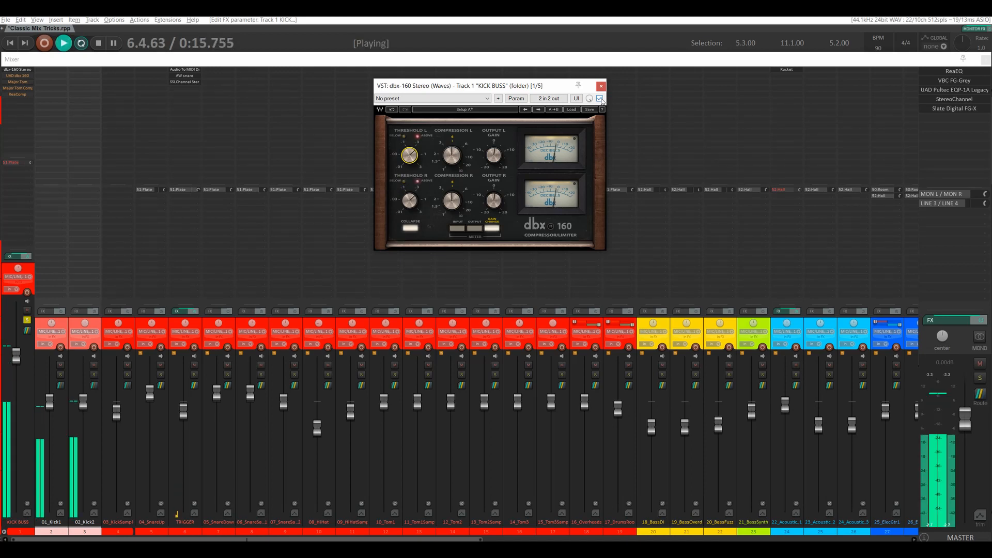
click(600, 99)
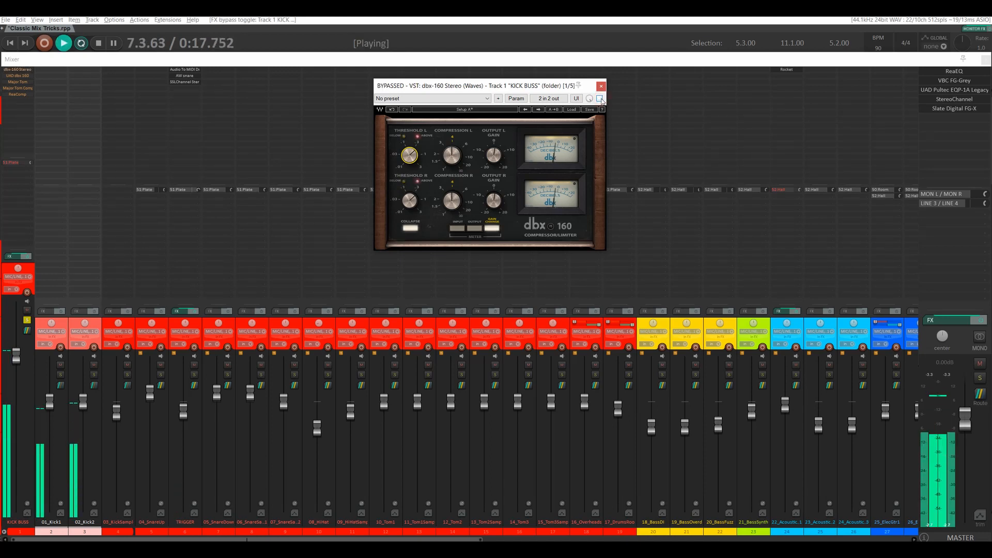
click(600, 99)
key(space)
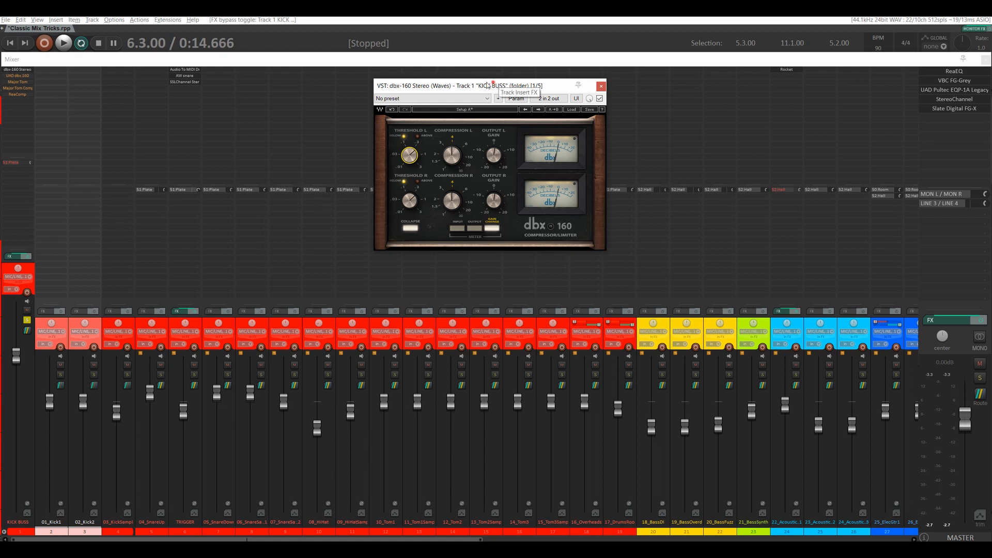
mouse_move(495, 85)
mouse_down()
mouse_move(487, 86)
mouse_move(498, 85)
mouse_up()
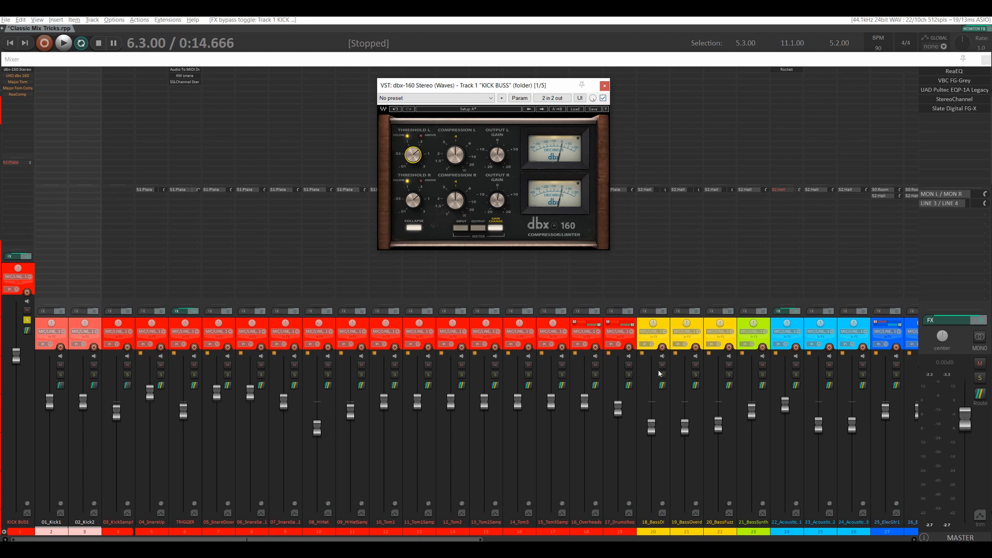
Solo tracks 18 to 20 (the DI, overdrive and fuzz basses) with the kick bus and compare the dbx-160 enabled and bypassed during playback
drag(662, 374, 729, 375)
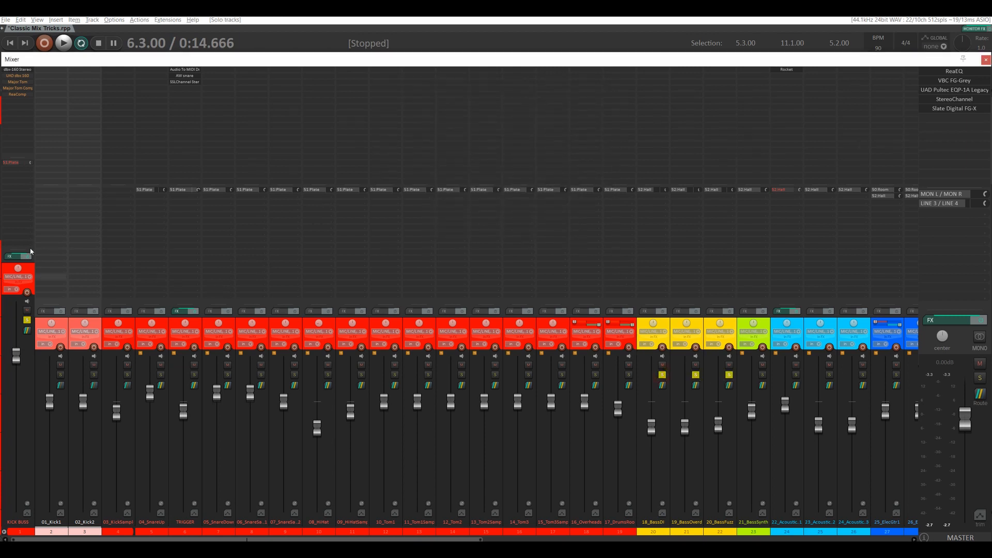
click(18, 69)
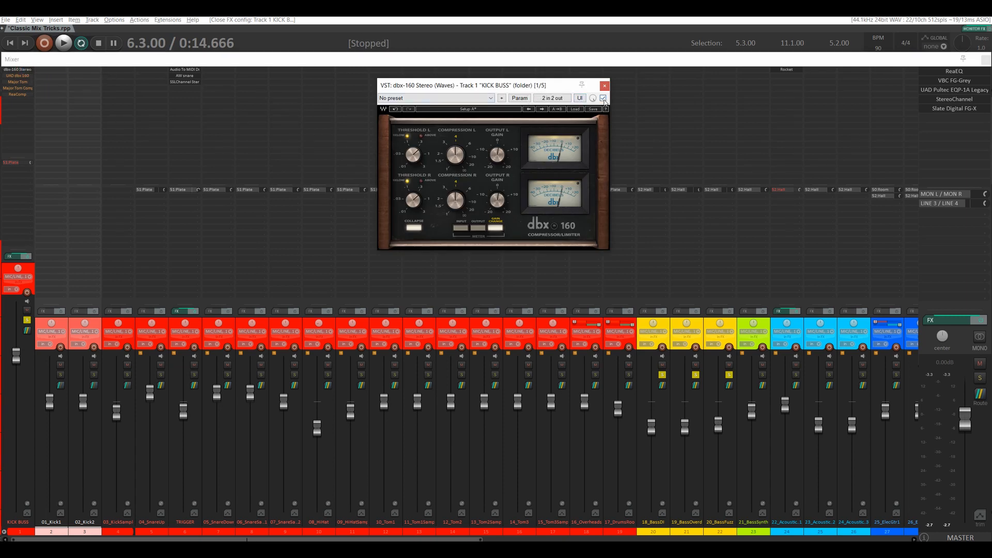
key(space)
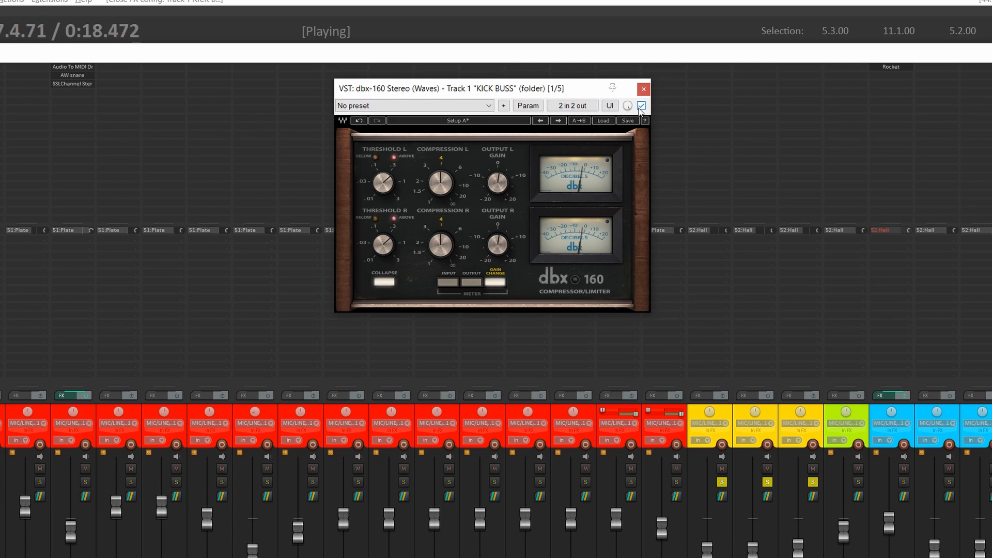
click(641, 106)
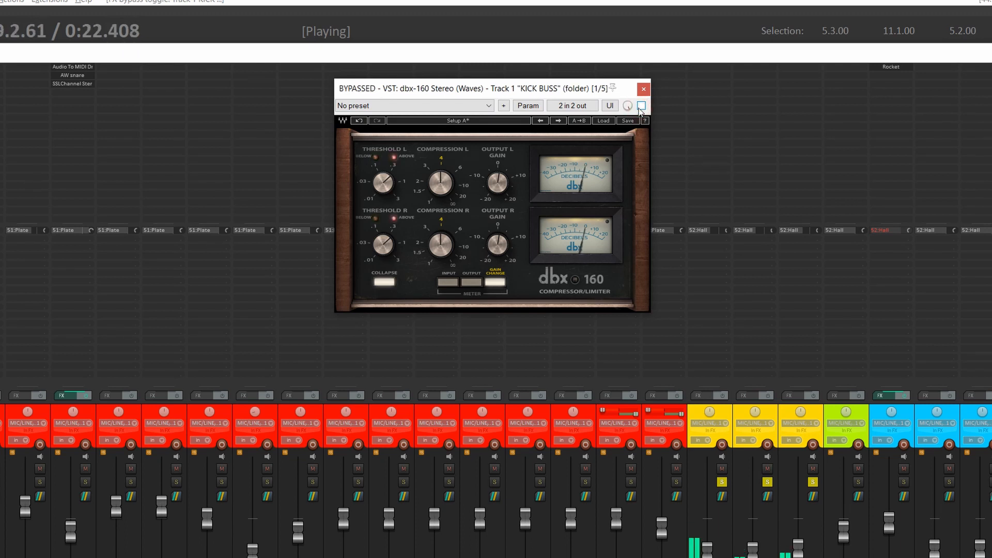
click(641, 106)
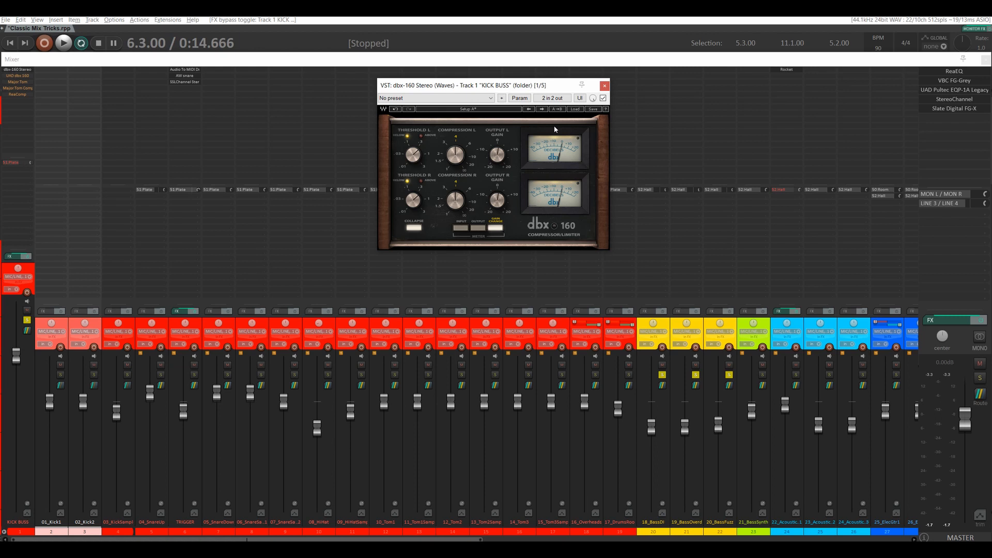
Unsolo the three yellow bass tracks and reopen the dbx-160 Stereo plugin on the KICK BUSS track
click(662, 376)
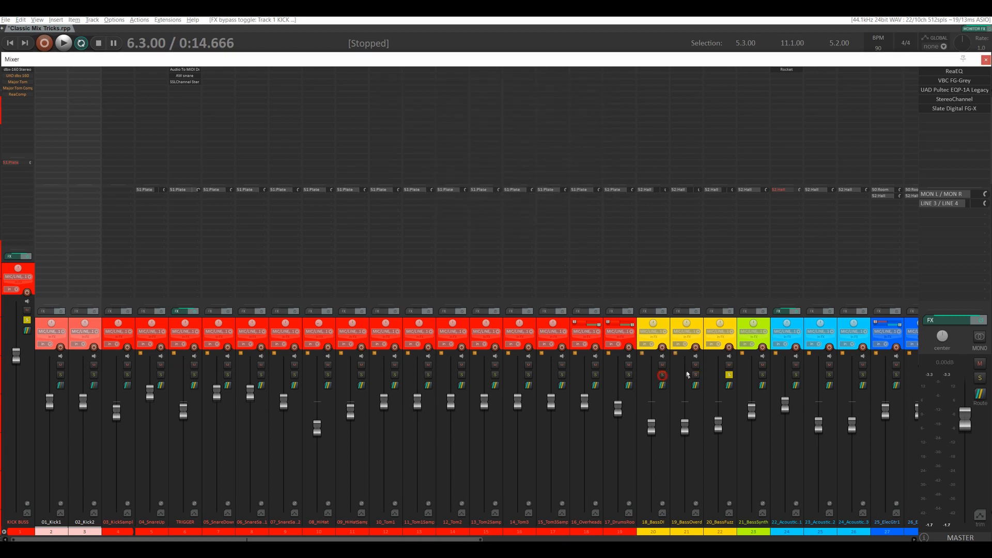
click(14, 70)
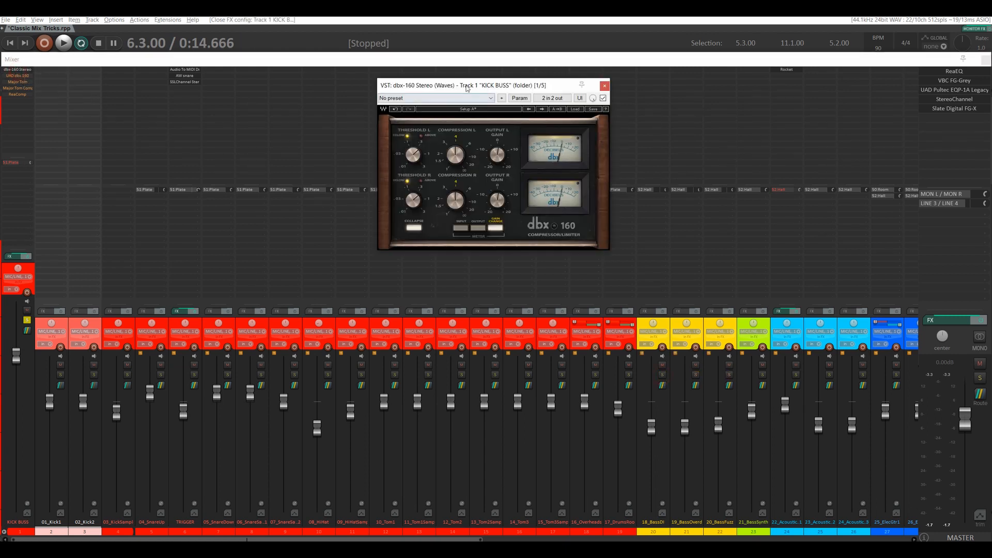
Close the dbx-160 Stereo plugin, and enable and open the UAD dbx 160 on the KICK BUSS track
drag(496, 84, 473, 65)
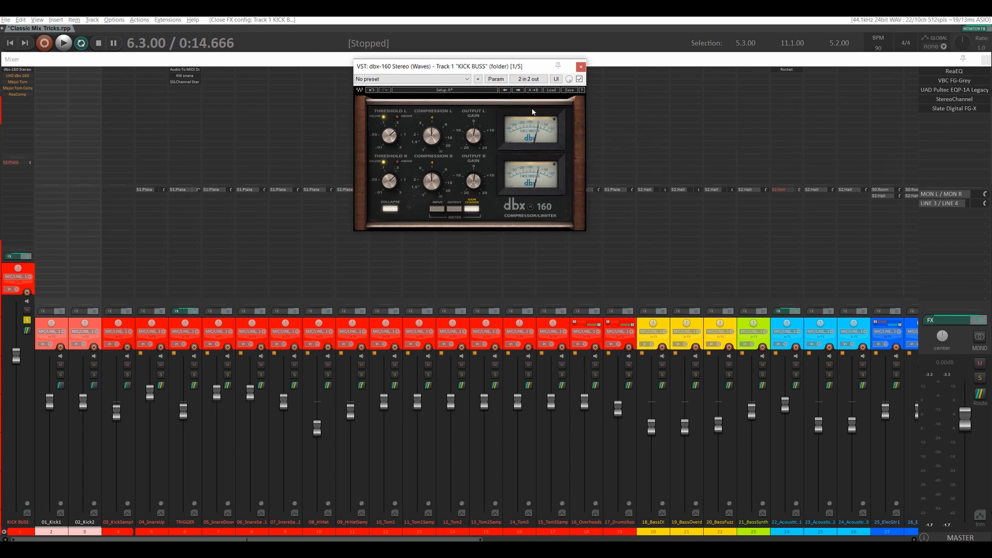
click(581, 67)
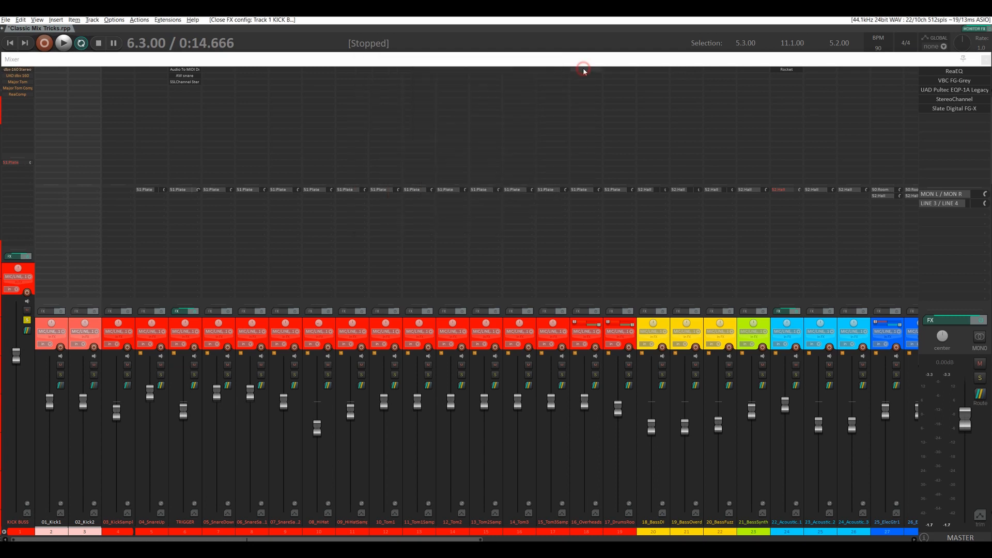
shift+click(17, 76)
click(17, 76)
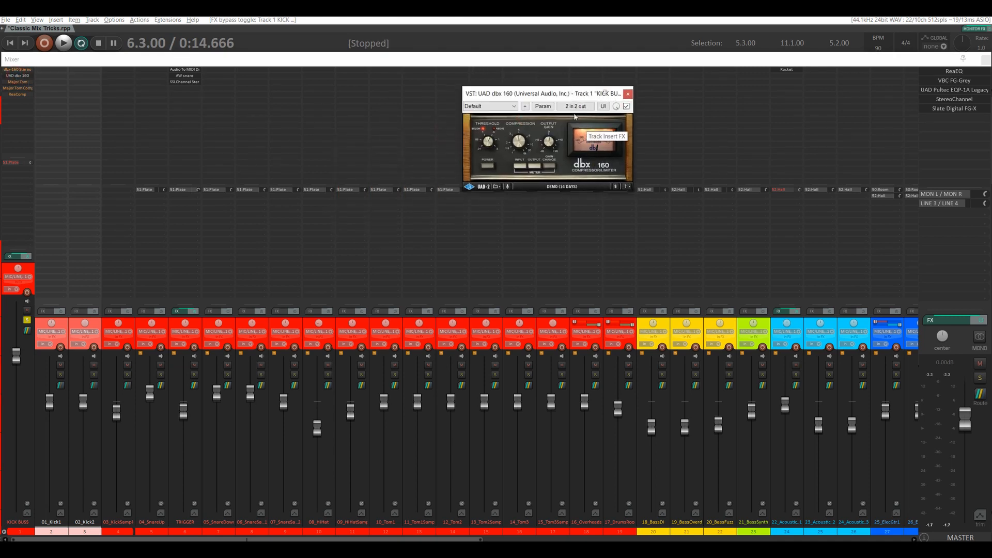
drag(562, 91, 508, 136)
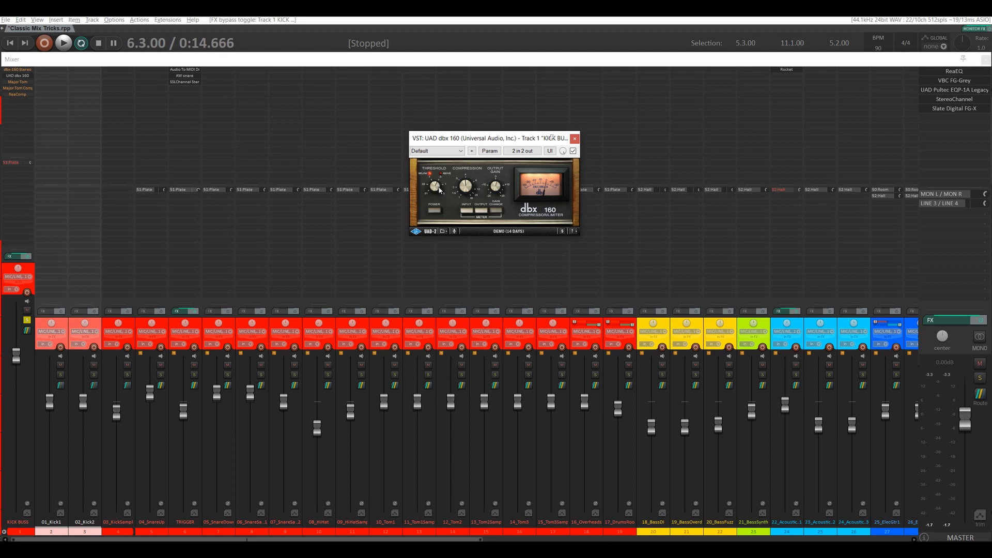
Compare the kick bus with the UAD dbx 160 enabled and bypassed during playback, leaving the plugin enabled
key(space)
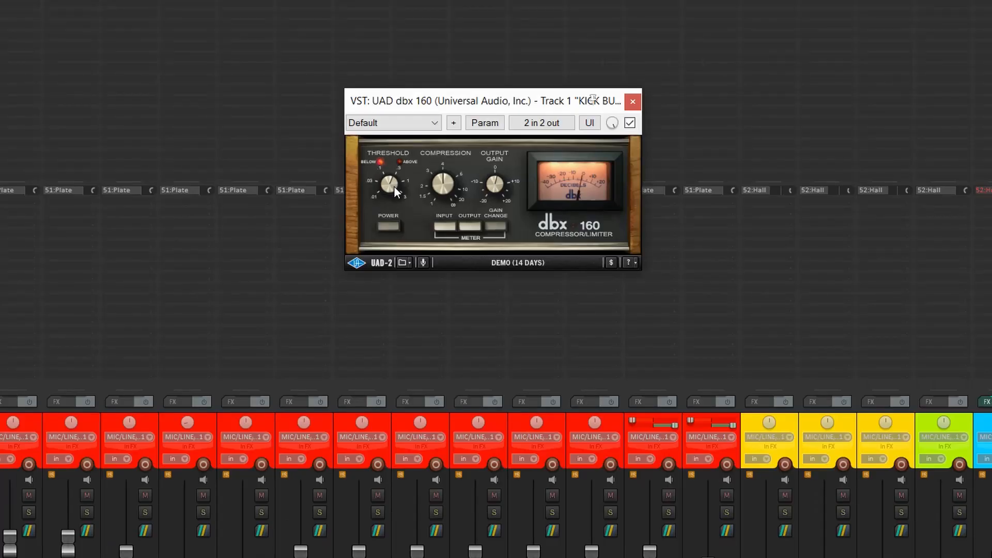
click(630, 123)
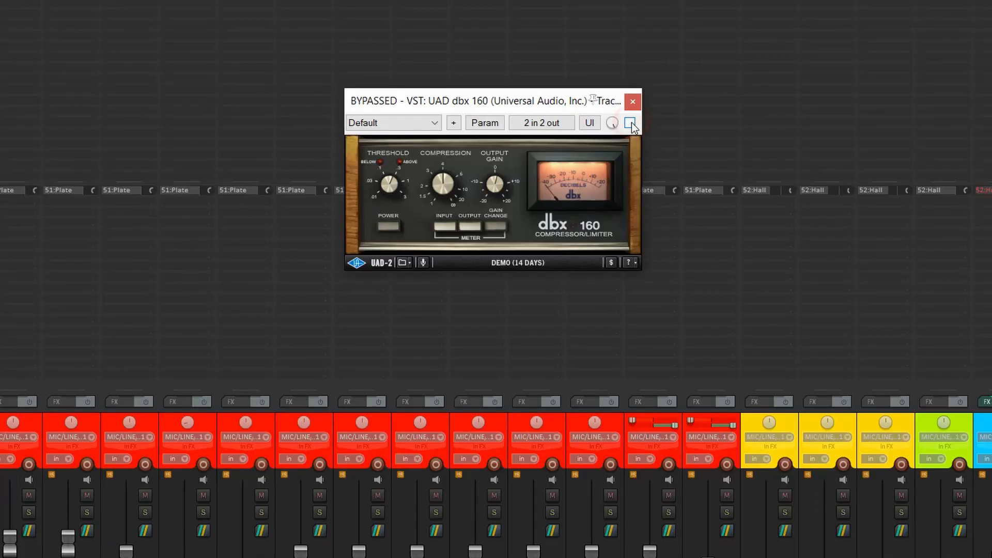
click(630, 123)
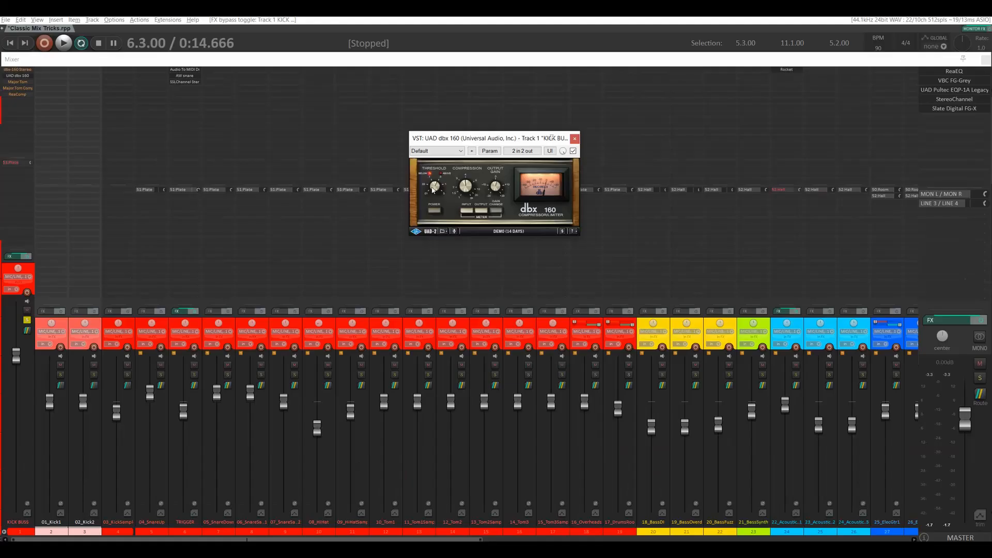
drag(447, 186, 459, 191)
key(space)
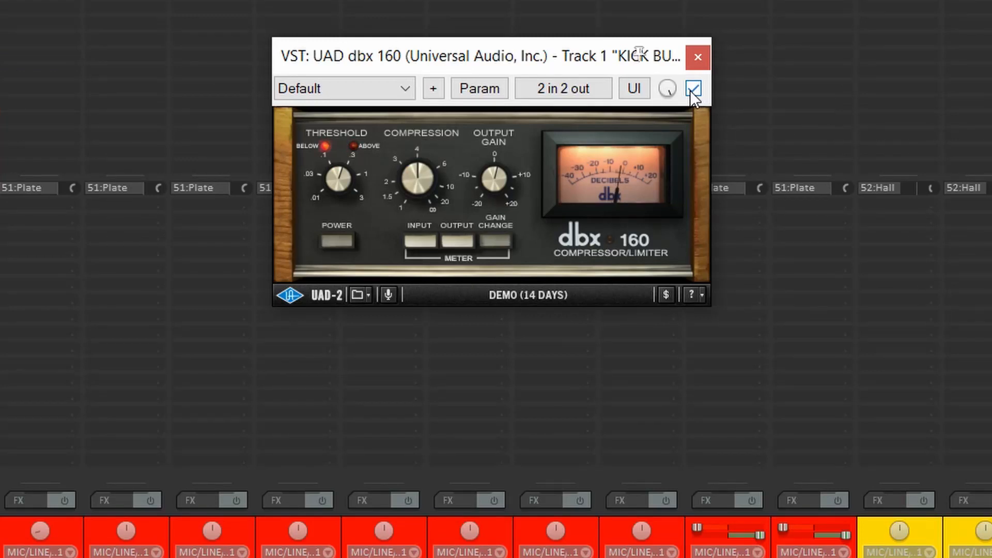
click(693, 89)
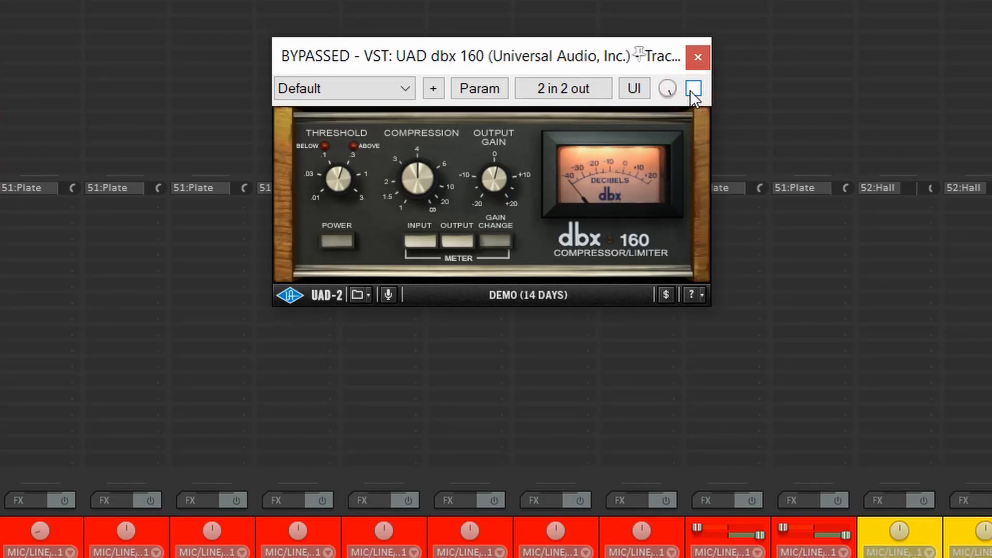
click(693, 89)
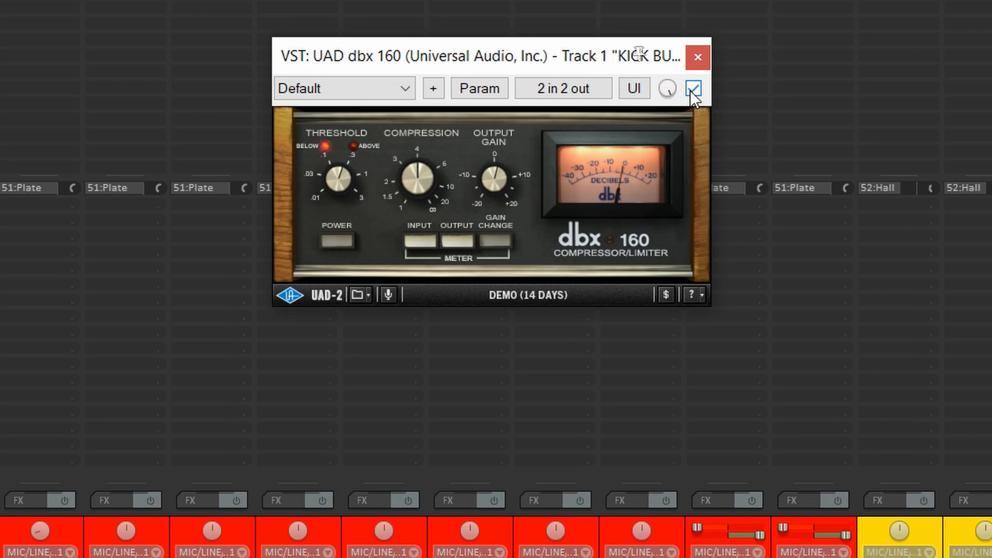
Close and bypass the UAD dbx 160, and enable and open the Stillwell Major Tom plugin on the KICK BUSS track
click(689, 62)
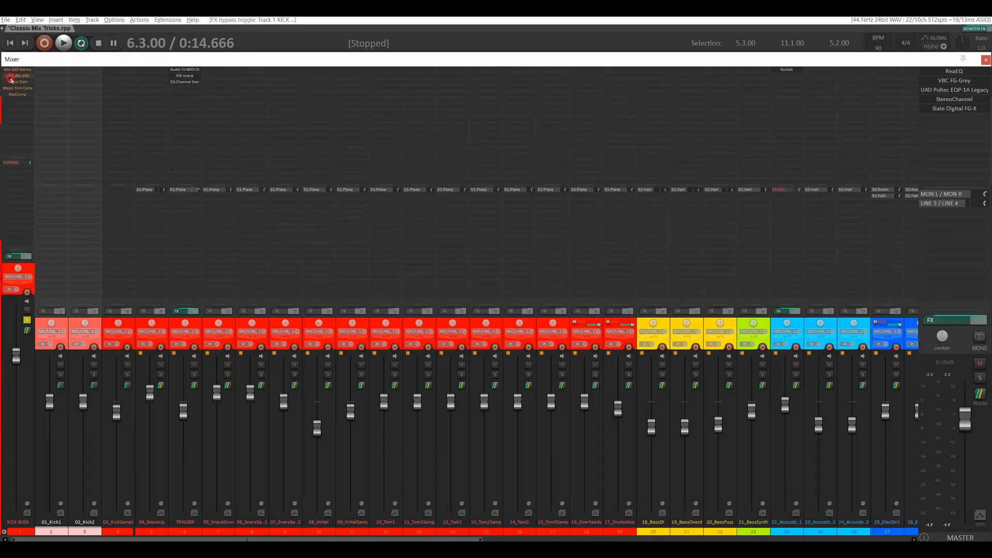
click(17, 83)
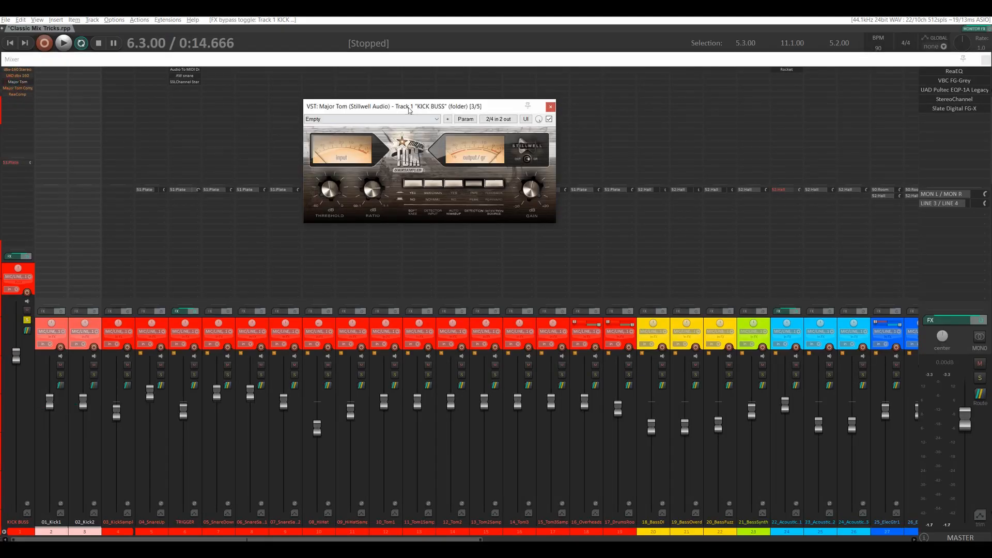
drag(448, 106, 525, 133)
drag(512, 138, 496, 130)
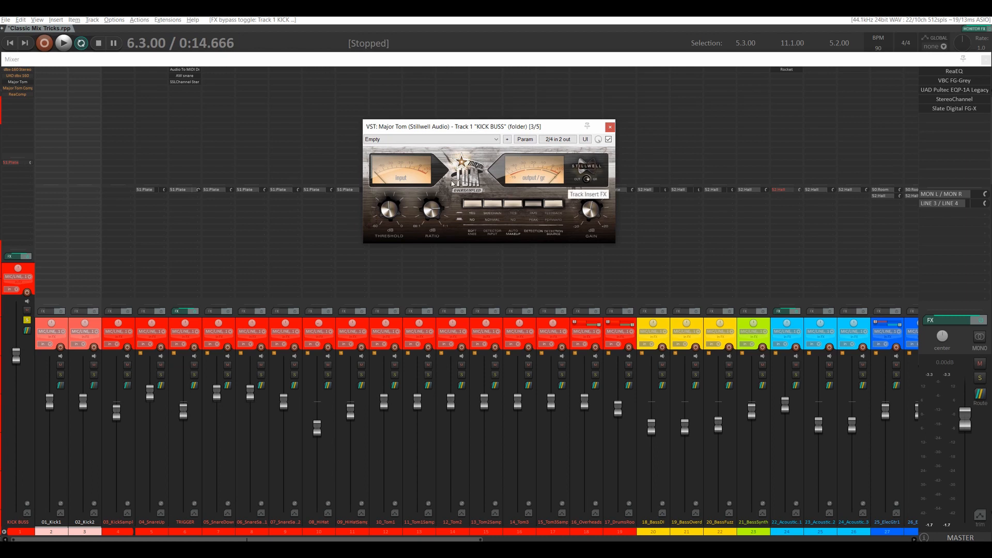
Try Major Tom's detection source and soft knee switches, returning each one to its original setting
click(509, 205)
click(559, 207)
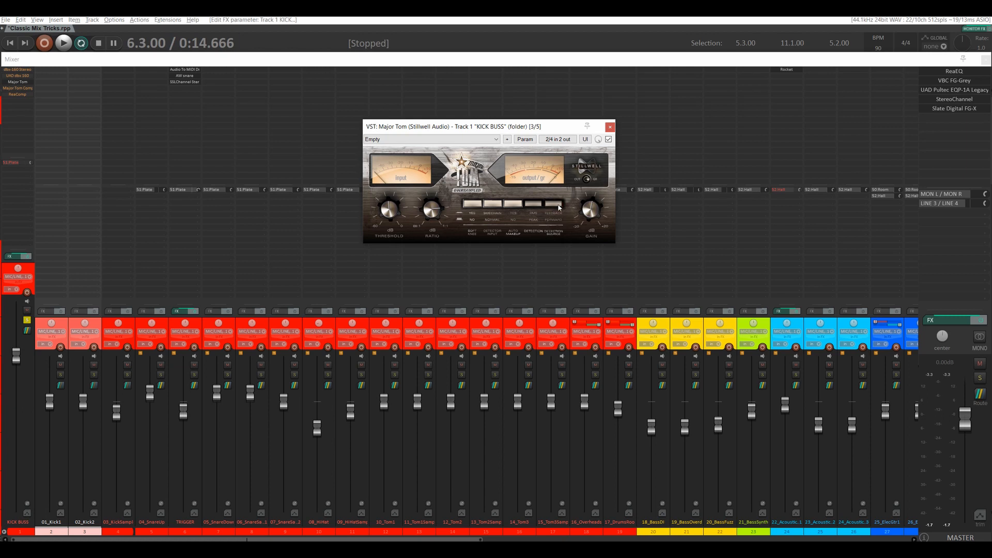
click(559, 206)
click(472, 205)
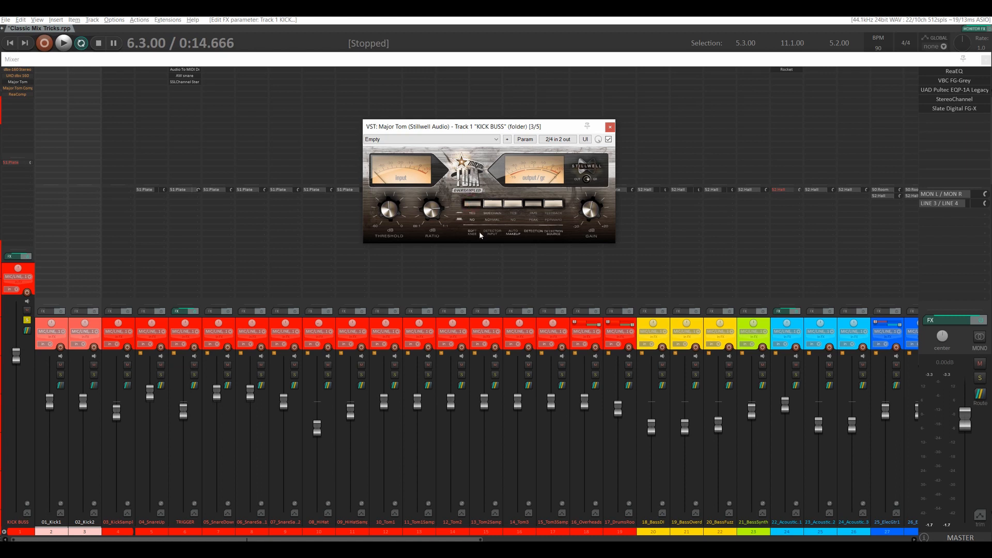
click(473, 204)
Play the kick bus through Major Tom and lower its threshold to compress the kick
drag(433, 210, 431, 215)
click(588, 207)
key(space)
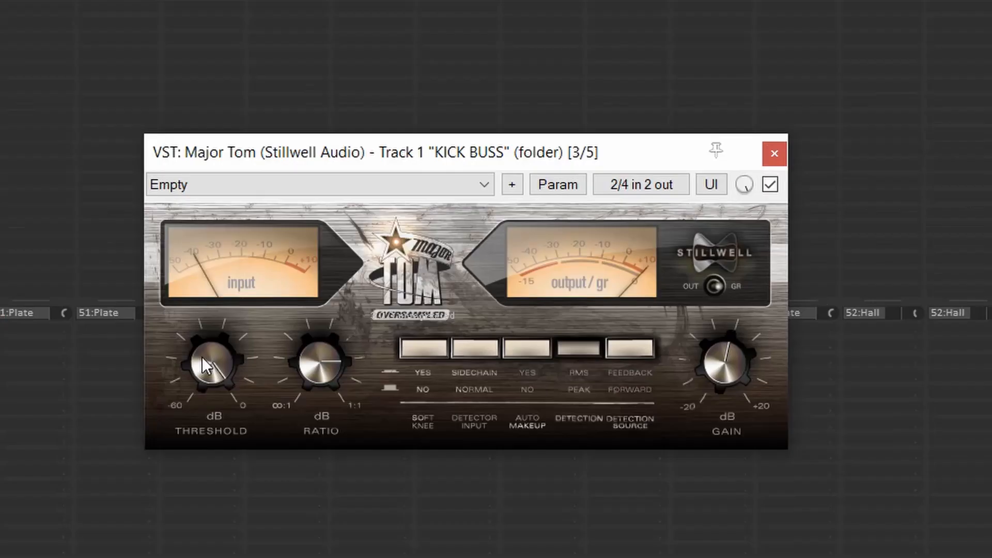
drag(215, 370, 215, 414)
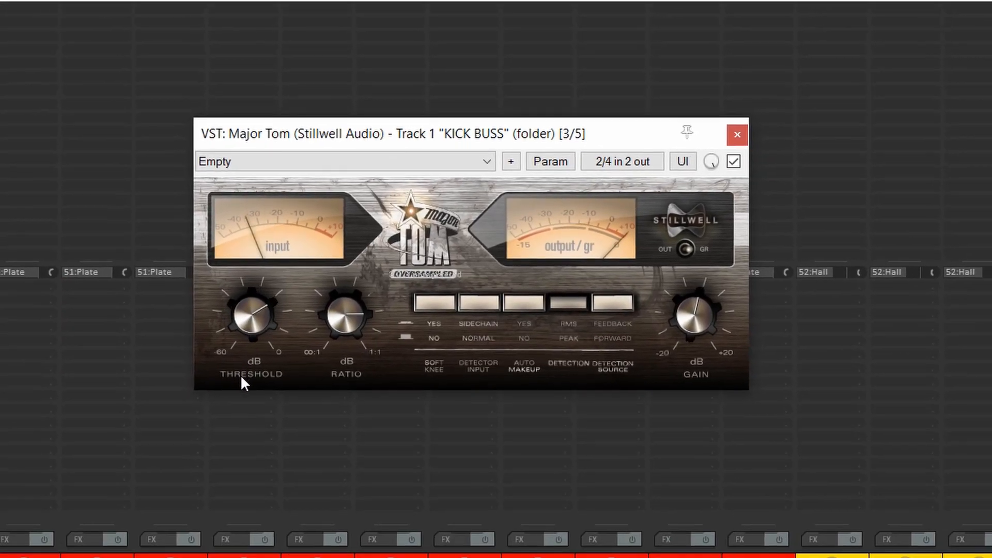
drag(245, 383, 244, 408)
drag(263, 368, 297, 350)
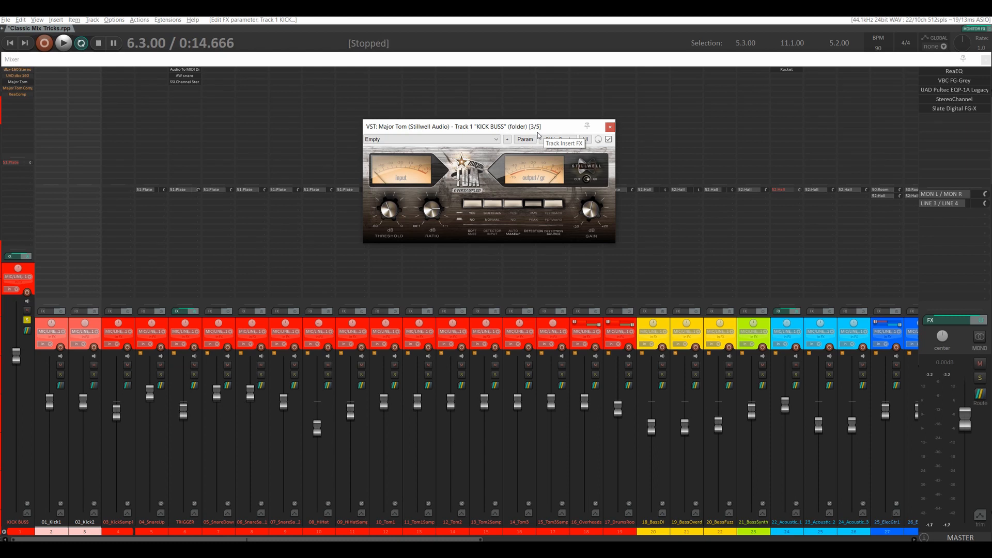
Close and bypass Major Tom, and open and enable the JS Major Tom Compressor on the KICK BUSS track
drag(499, 124, 455, 103)
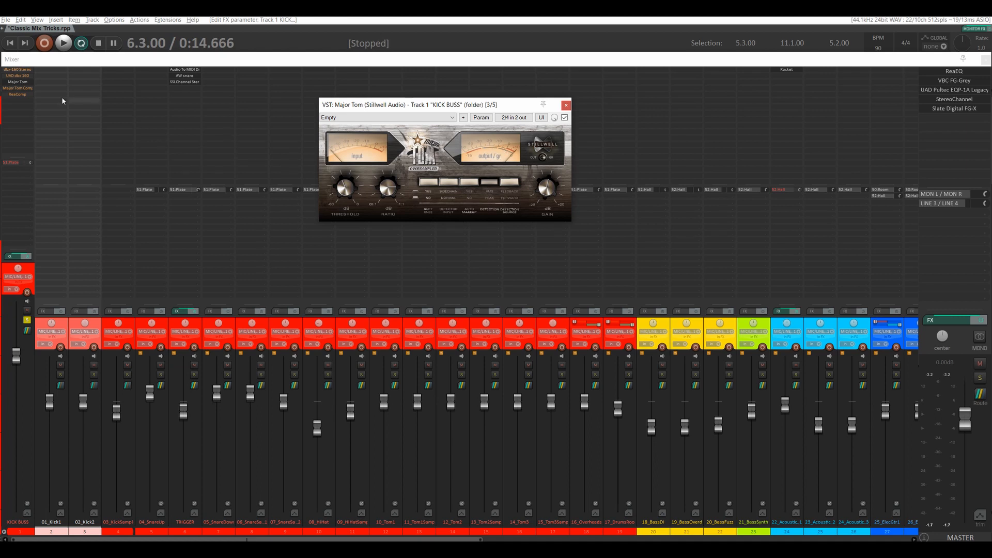
click(564, 105)
click(22, 88)
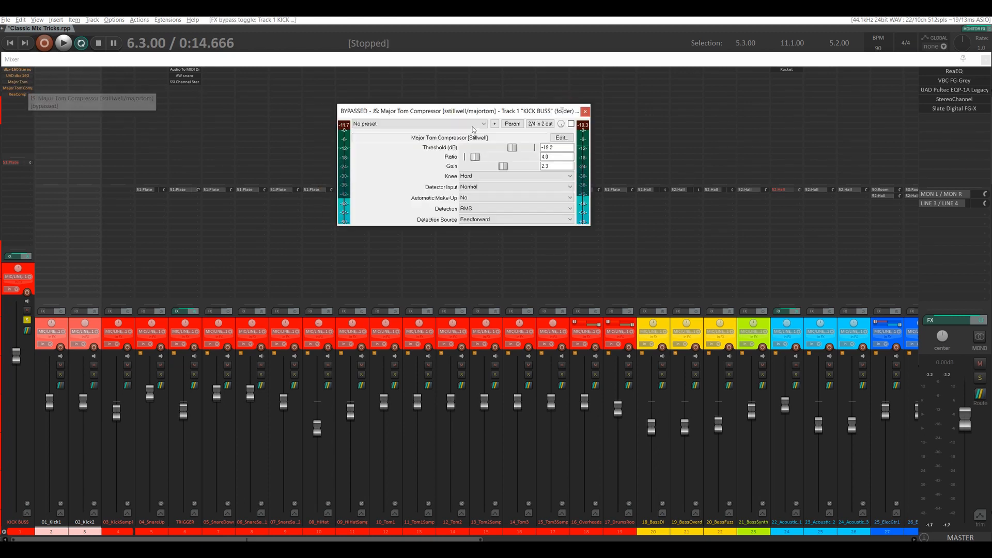
click(571, 124)
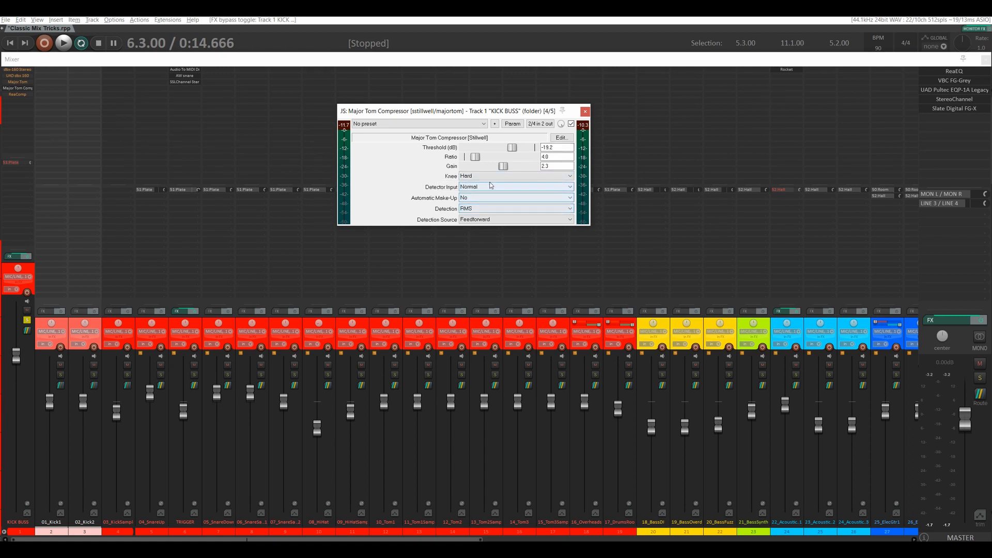
Review the compressor's knee, detection and detection source options, keeping Hard, RMS and Feedforward
click(472, 177)
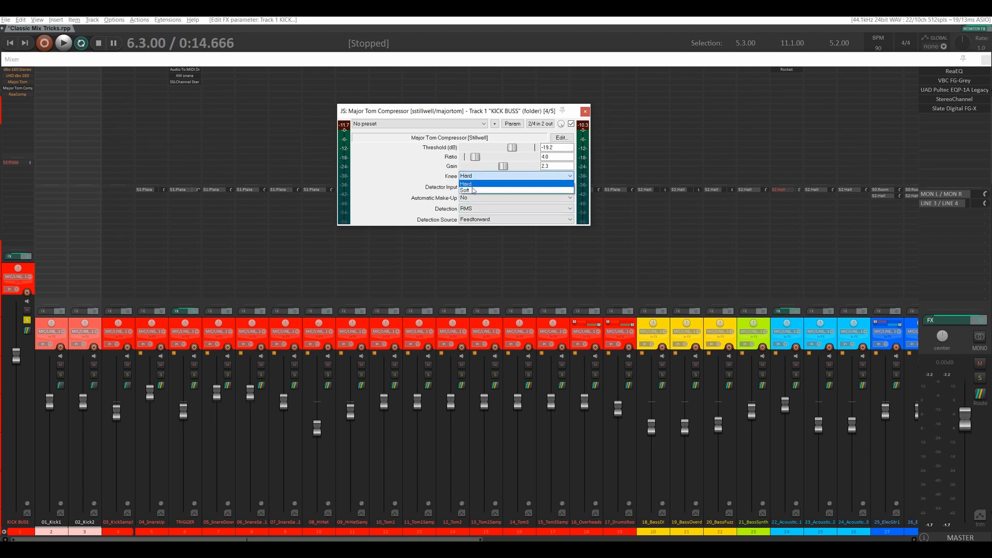
click(468, 184)
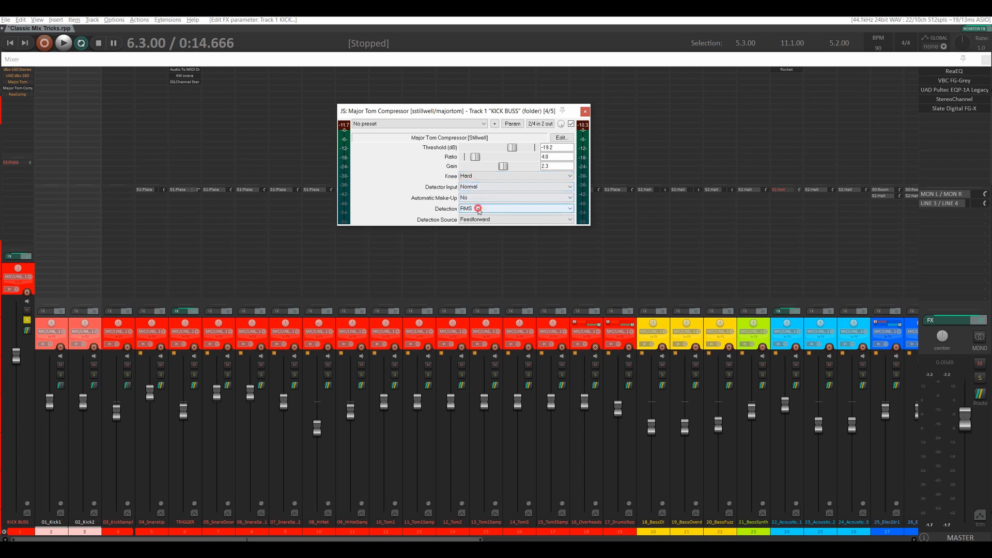
click(480, 210)
click(478, 210)
click(468, 220)
click(468, 219)
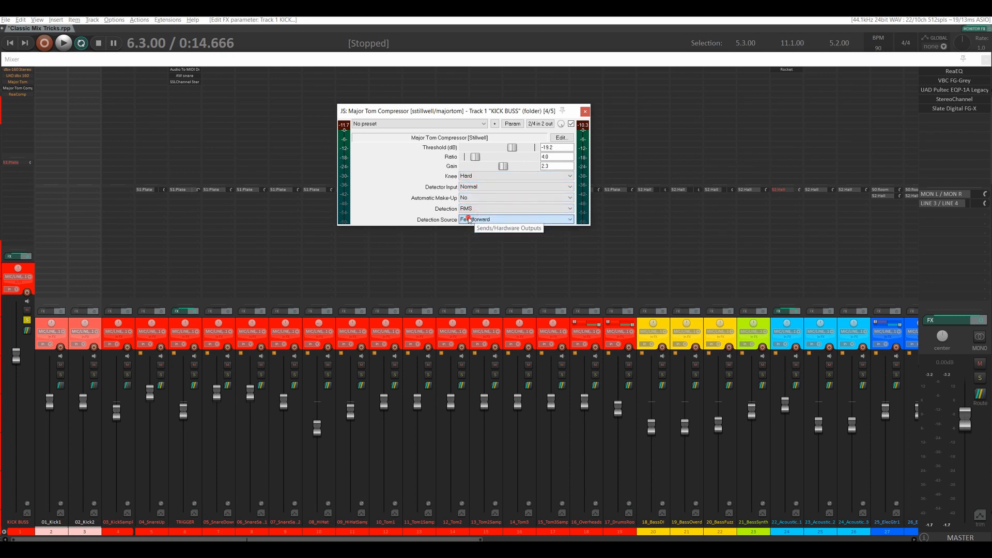
click(468, 219)
click(468, 219)
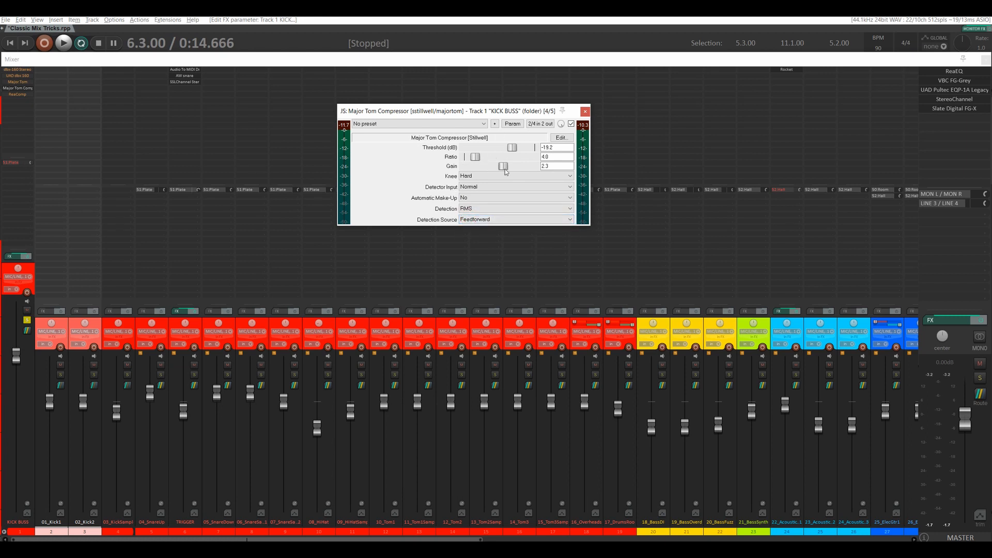
Set the JS Major Tom Compressor's gain to 1.8 and its threshold to -21.6 dB
drag(503, 166, 504, 171)
drag(513, 148, 542, 146)
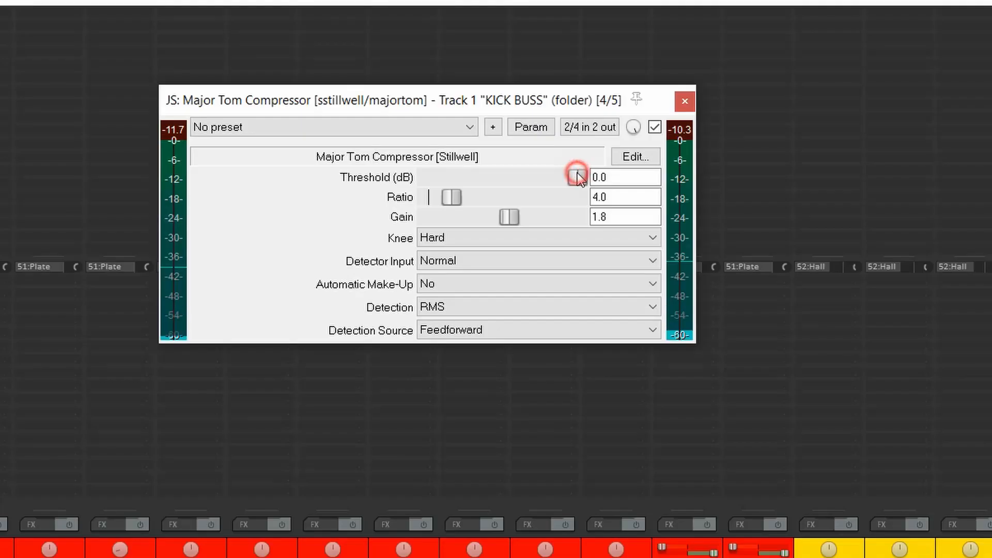
drag(534, 147, 530, 148)
drag(568, 177, 523, 178)
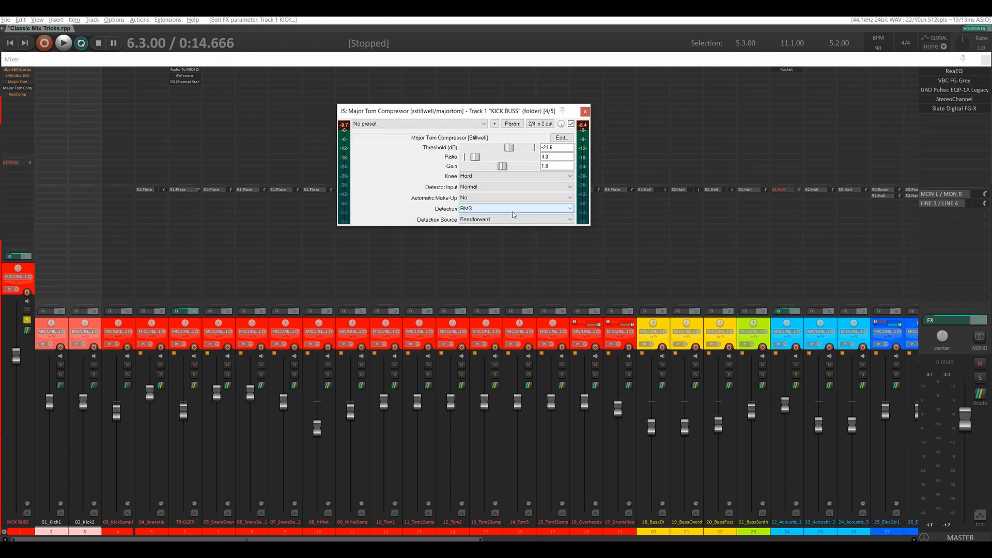
Close and bypass the JS Major Tom Compressor, and enable and open ReaComp on the KICK BUSS track
click(585, 112)
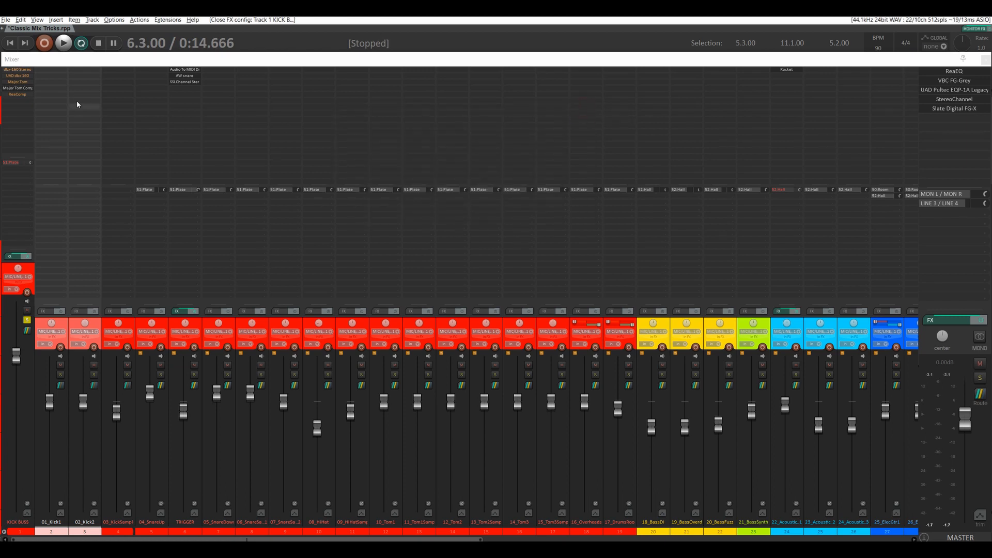
shift+click(19, 90)
shift+click(18, 95)
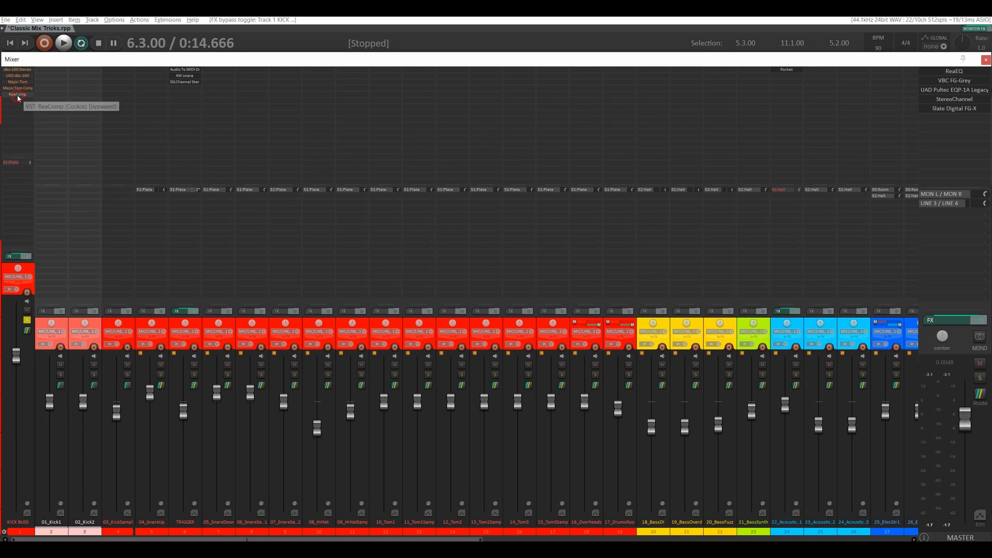
click(14, 95)
drag(485, 151, 519, 121)
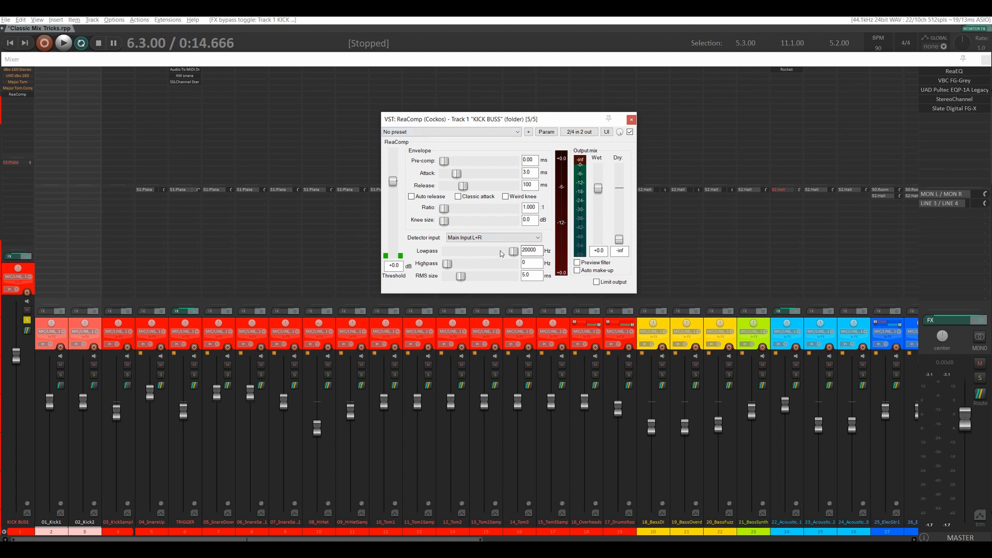
Review ReaComp's detector input options, keeping Main Input L+R, and set the highpass filter to 5 Hz
click(472, 236)
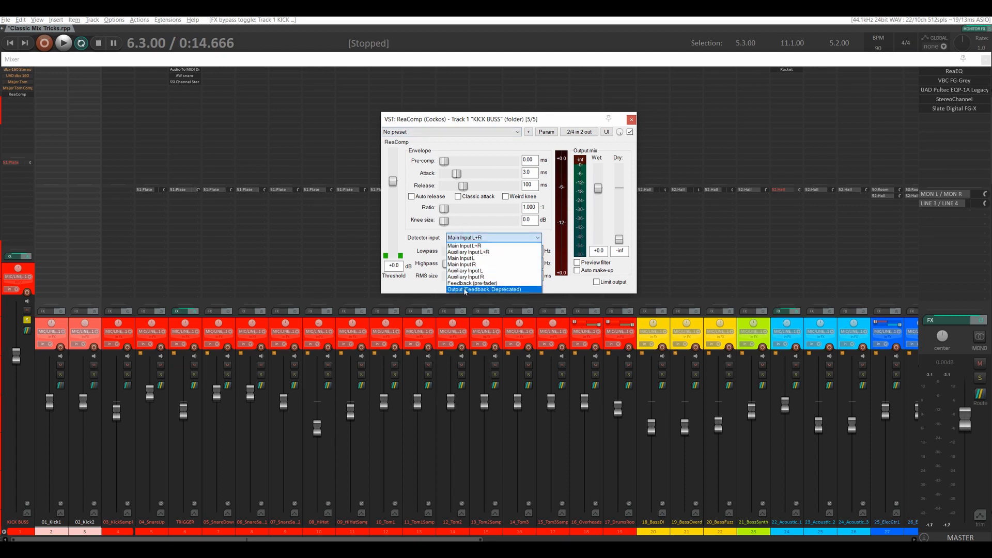
click(463, 246)
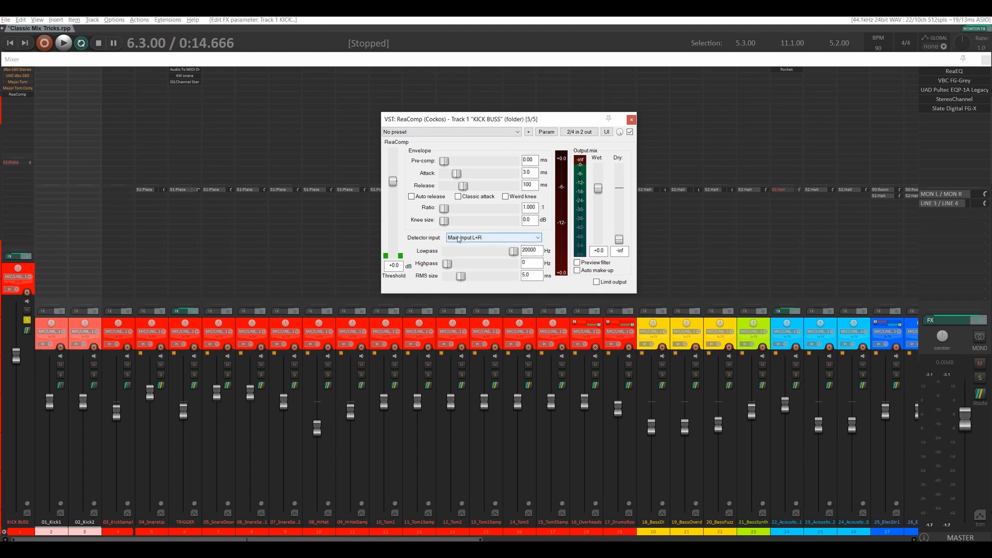
double_click(533, 262)
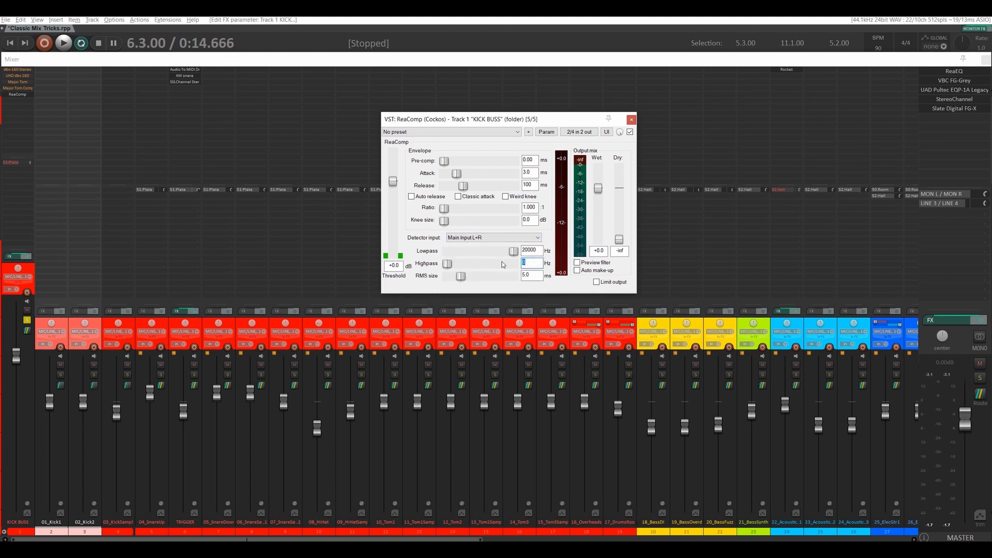
text(5)
double_click(530, 250)
click(531, 264)
double_click(528, 264)
Set ReaComp's ratio to 4:1 and adjust its attack time, and briefly open the dbx-160 Stereo plugin on KICK BUSS
double_click(529, 207)
text(4)
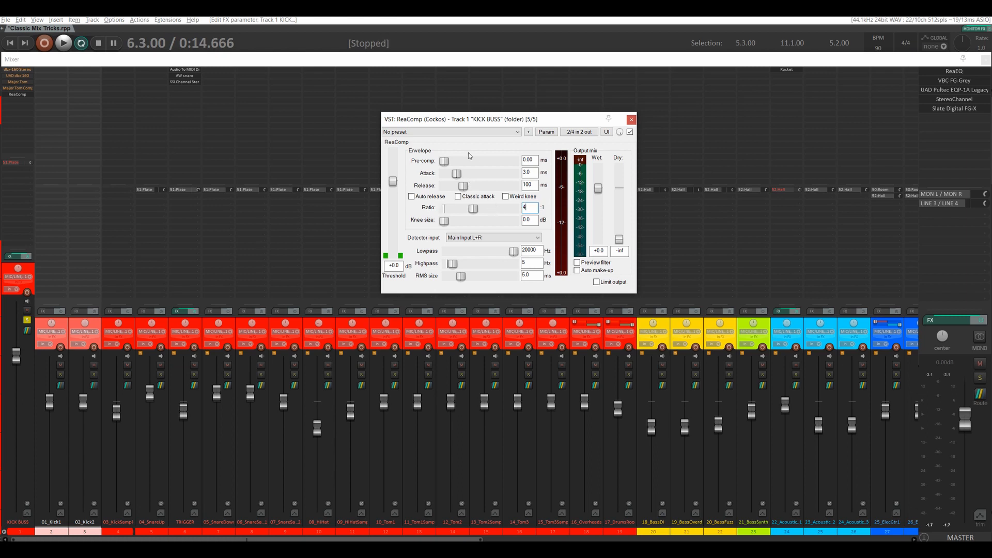
drag(457, 176, 467, 182)
click(17, 69)
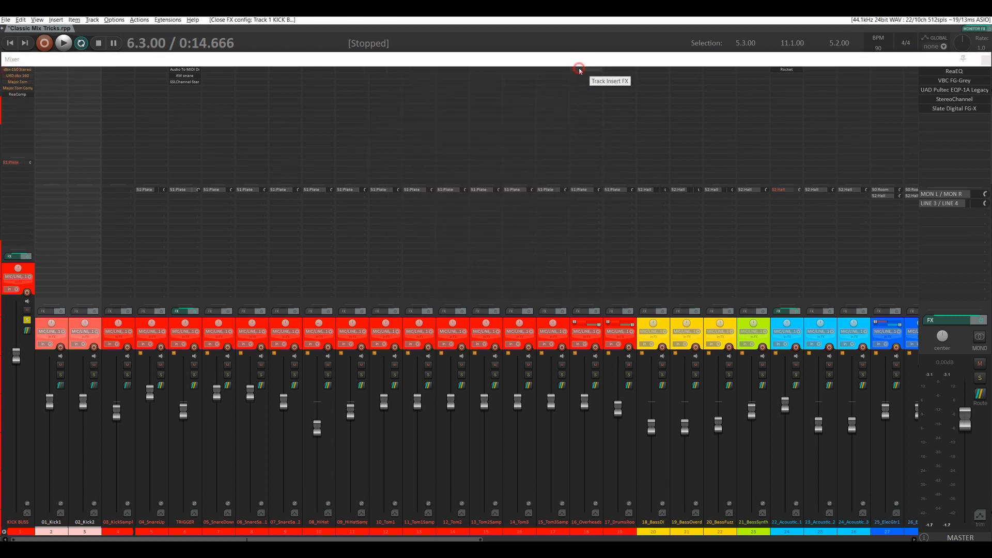
Reopen ReaComp on the KICK BUSS track and set its attack to 14.3 ms and release to 264 ms
click(581, 67)
click(15, 95)
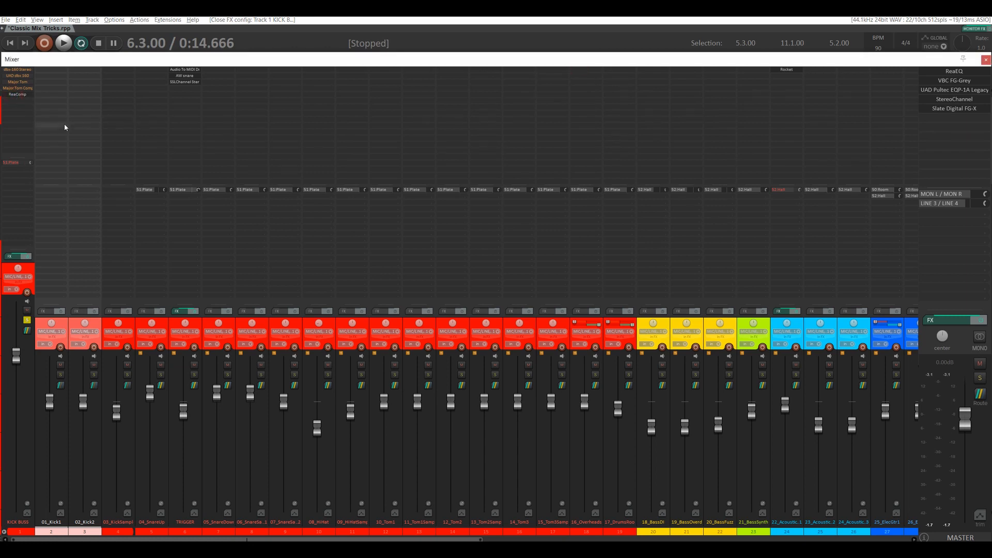
click(15, 97)
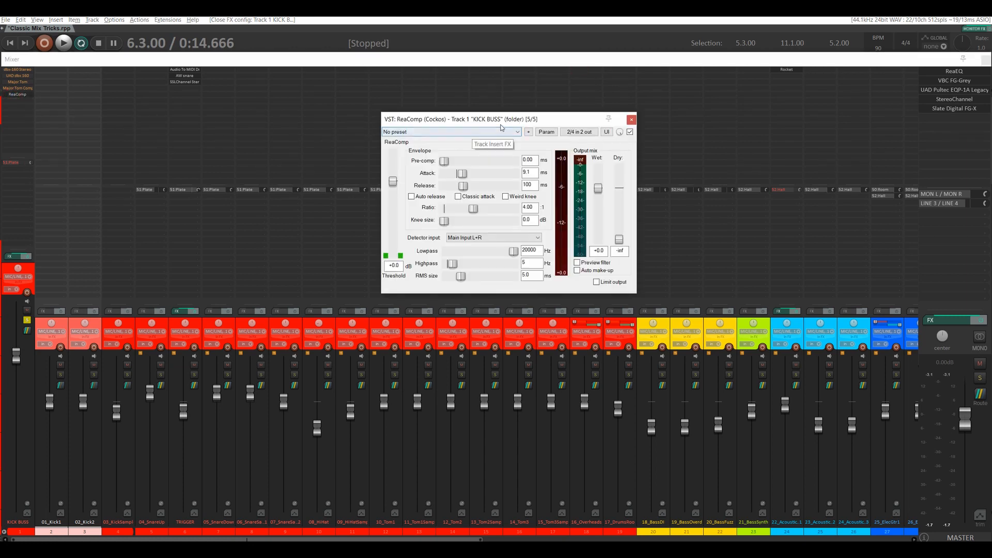
drag(500, 124, 471, 111)
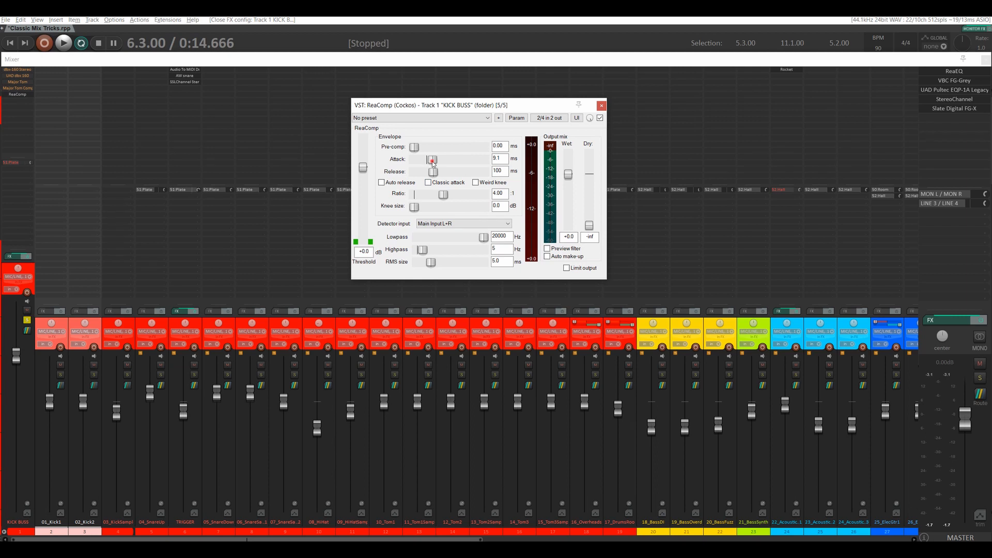
drag(433, 161, 439, 171)
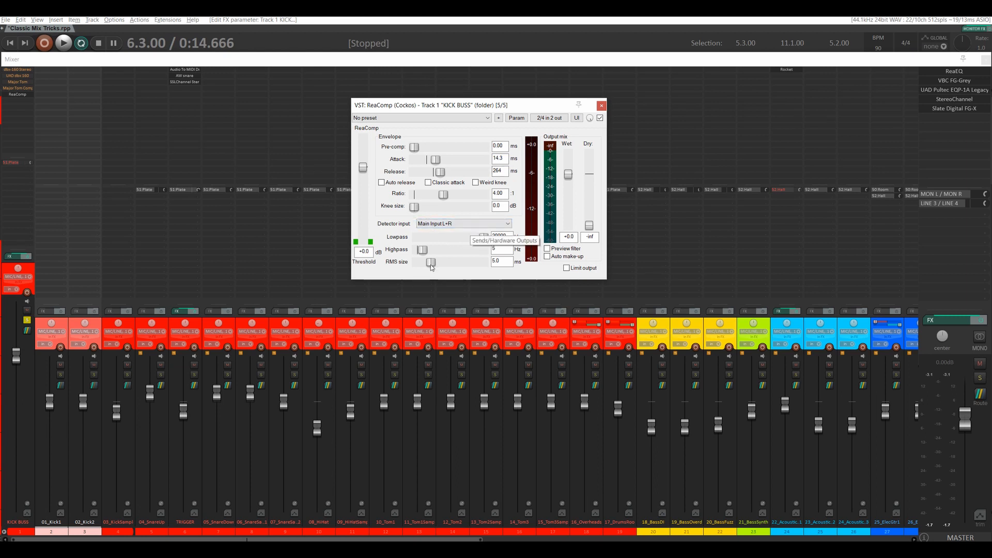
Adjust ReaComp's RMS size to 4.3 ms and raise its wet output to +1.5 dB
mouse_move(431, 262)
mouse_down()
mouse_move(421, 263)
mouse_move(433, 268)
mouse_up()
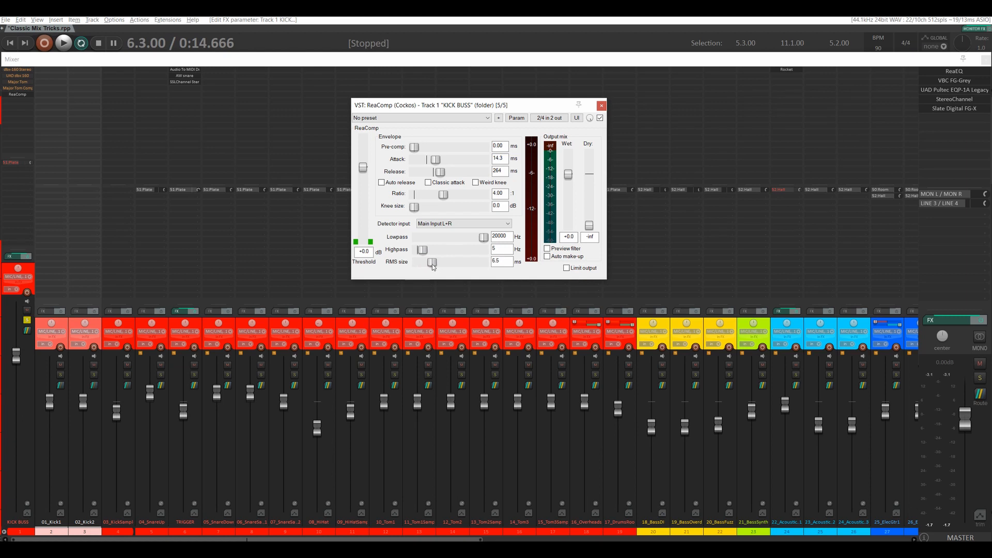
drag(432, 265, 431, 267)
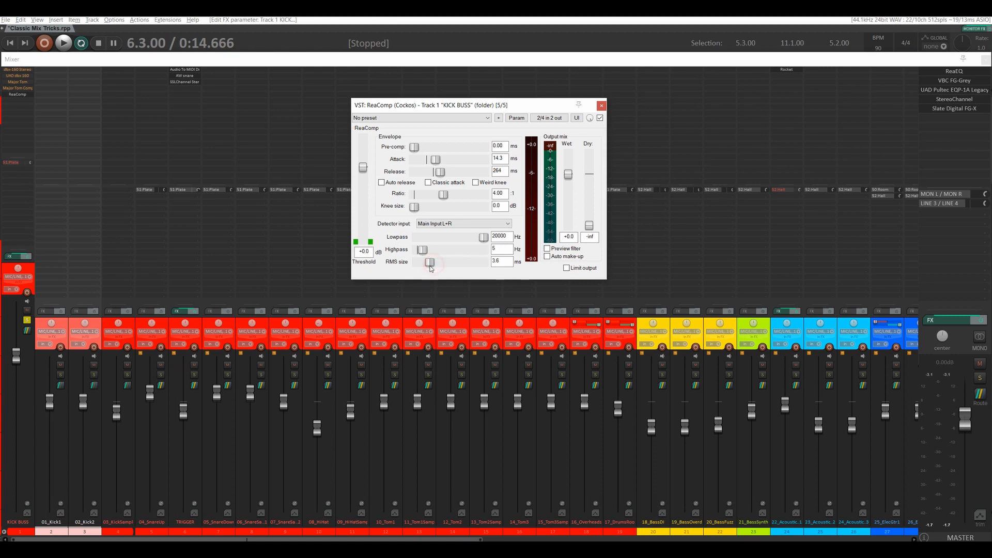
click(570, 179)
drag(571, 179, 570, 177)
drag(431, 266, 433, 266)
Play the kick section and lower ReaComp's threshold to -24.6 dB
key(space)
drag(364, 168, 367, 211)
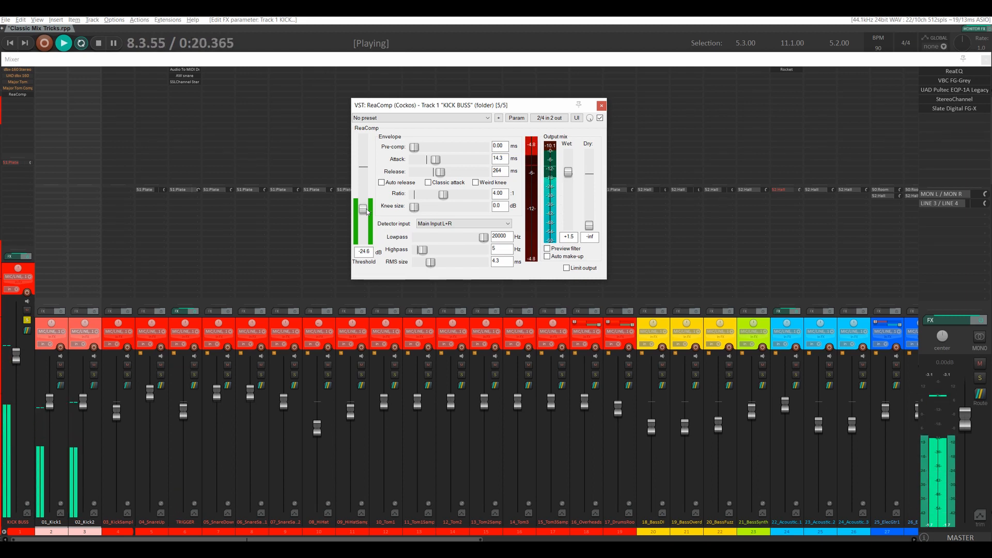
key(space)
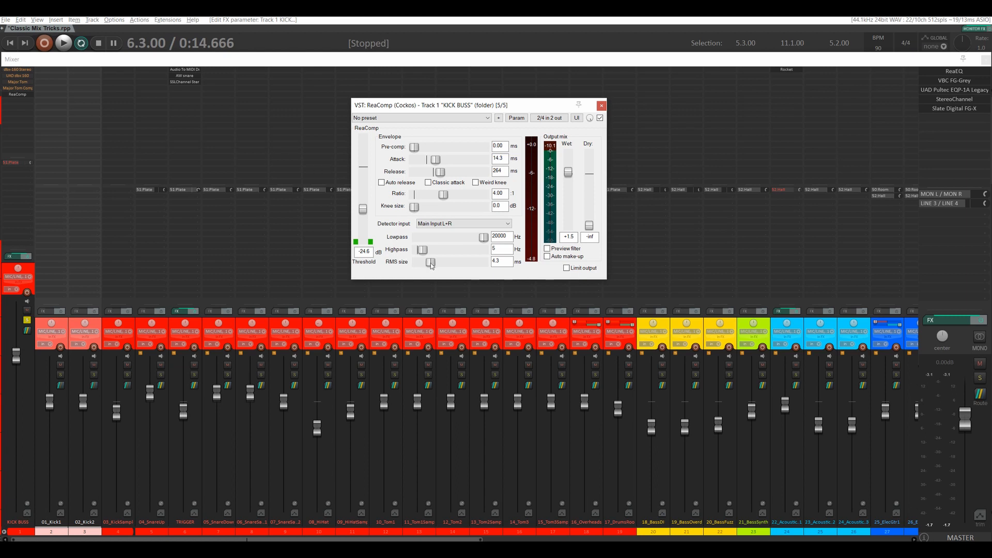
Reduce ReaComp's RMS size to 2.5 ms during playback and re-enter 5 Hz for the highpass filter
key(space)
mouse_move(432, 264)
mouse_down()
mouse_move(444, 268)
mouse_move(429, 267)
mouse_up()
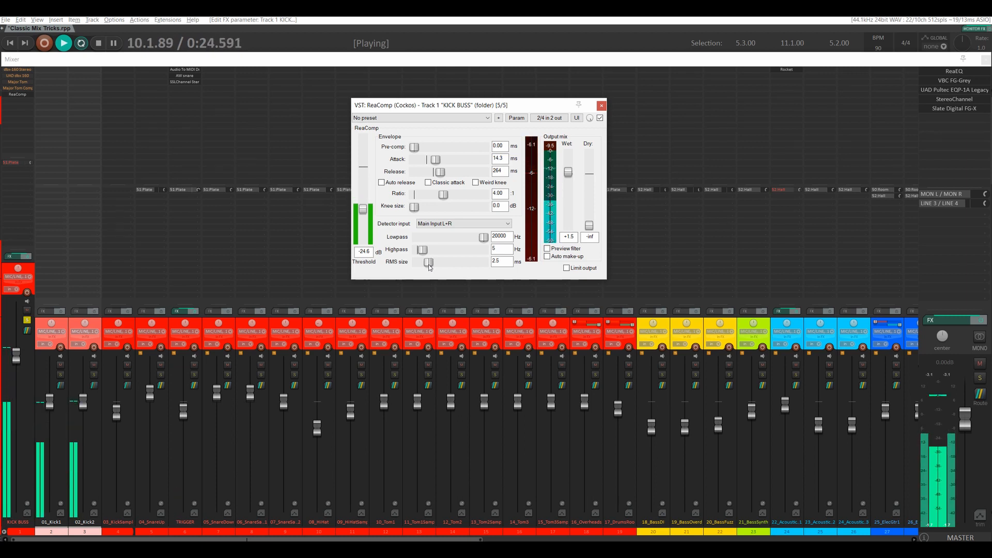
key(space)
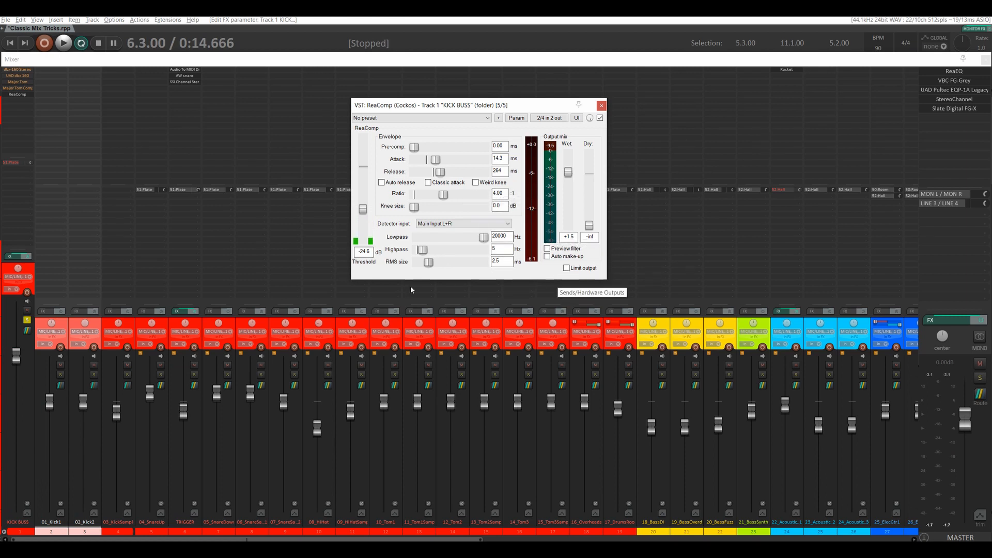
double_click(495, 249)
key(BackSpace)
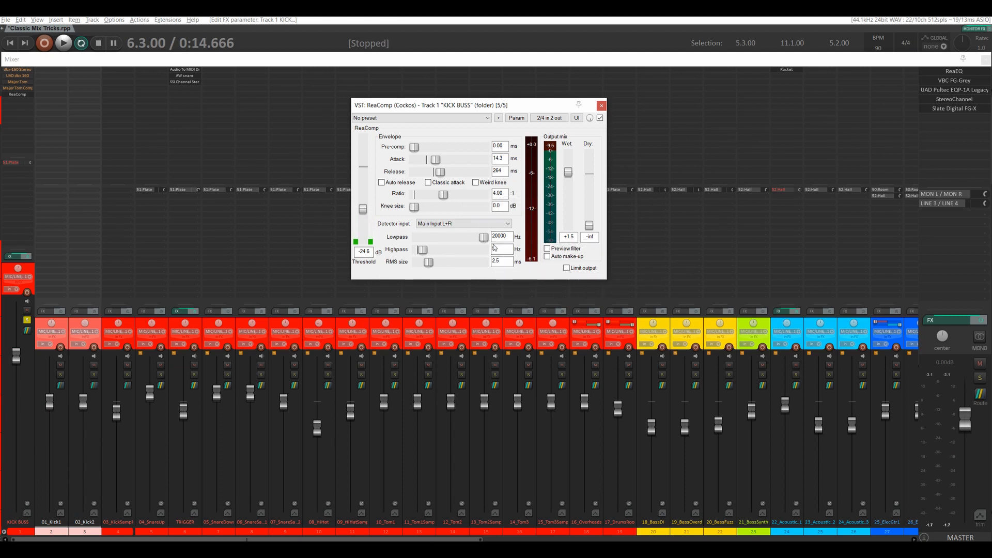
text(5)
Enable parameter modulation with an audio control signal for ReaComp's attack and raise the baseline to an attack of about 17 ms
click(525, 118)
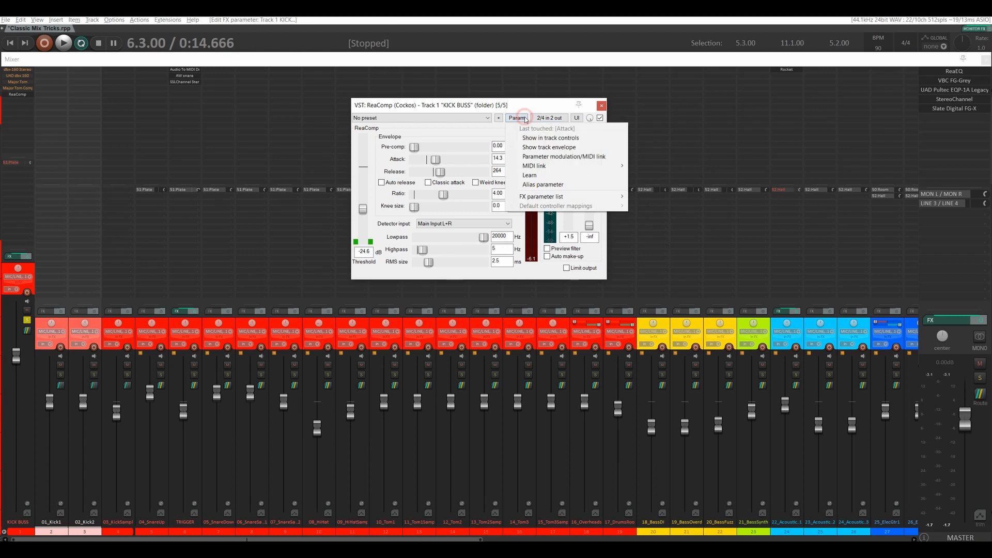
click(563, 157)
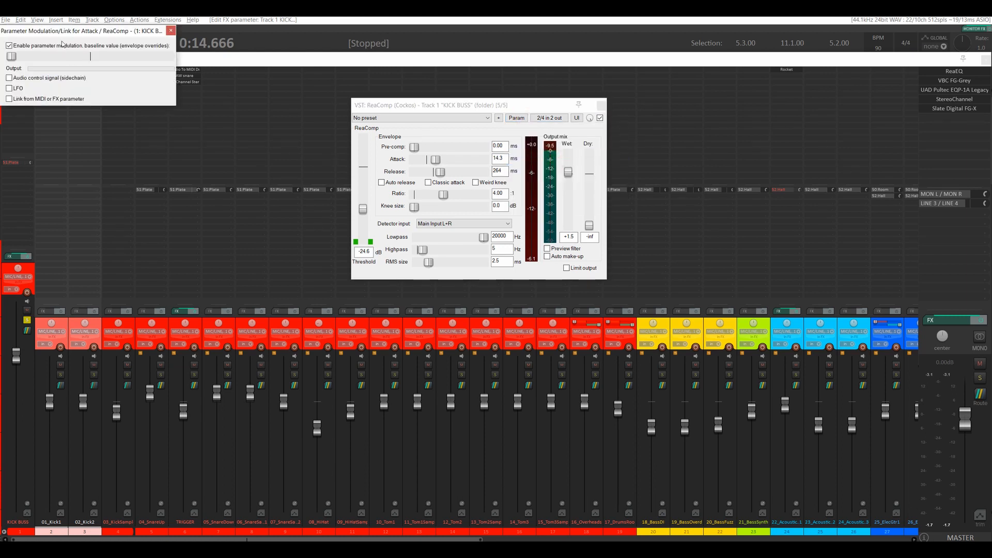
drag(54, 31, 193, 202)
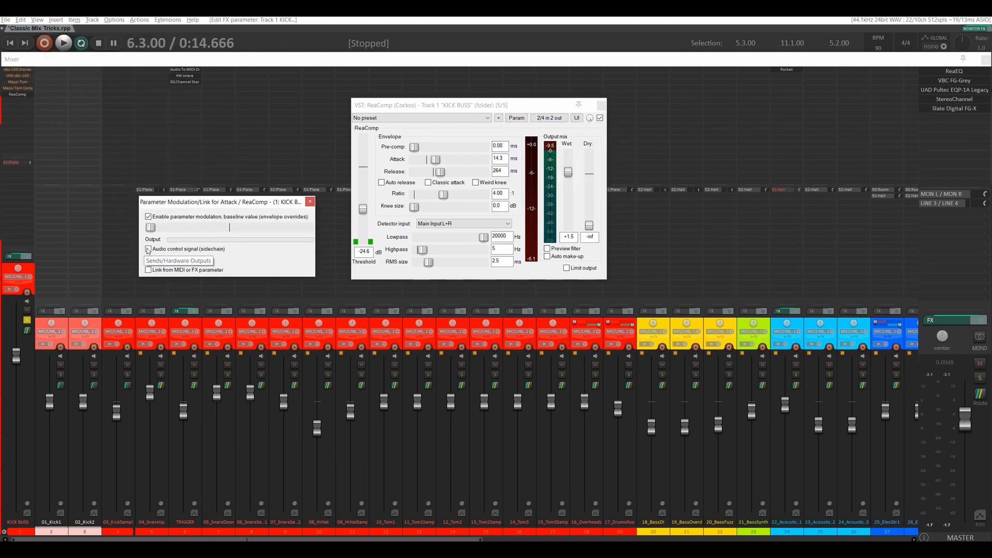
click(148, 249)
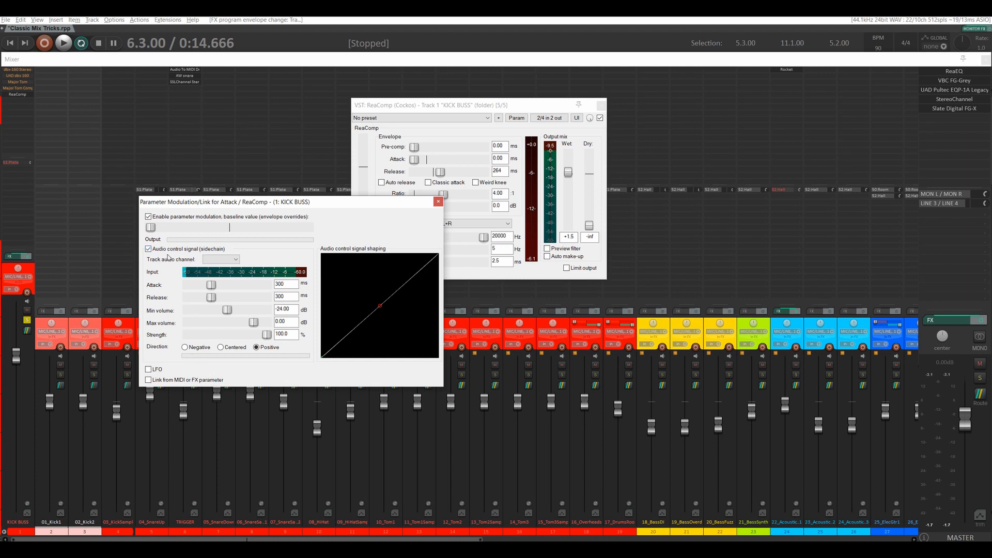
drag(151, 230, 158, 231)
drag(158, 232, 158, 232)
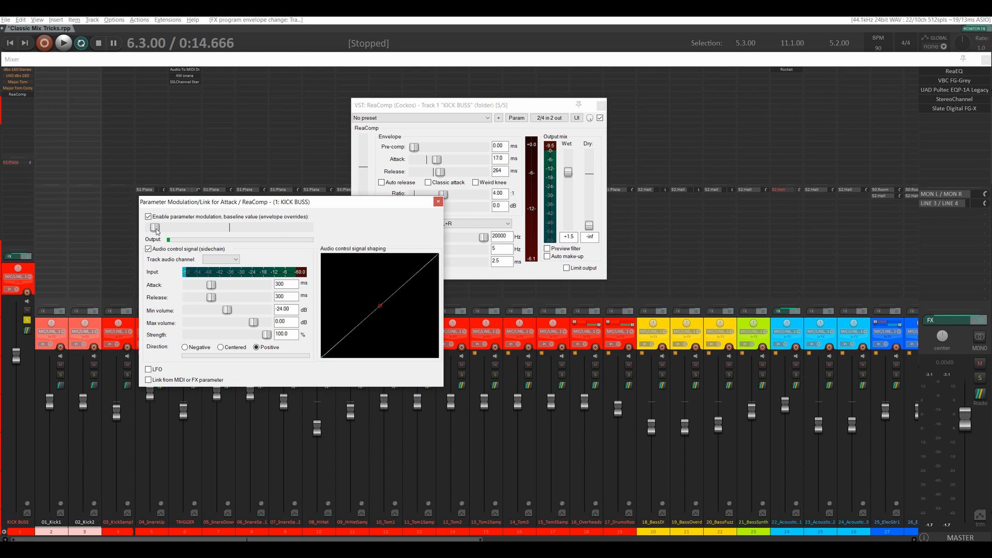
Set the attack modulation to track channels 1+2 with 0 ms attack, negative direction and 11.3% strength
click(222, 259)
click(217, 280)
drag(211, 284, 188, 285)
click(185, 348)
drag(268, 336, 199, 341)
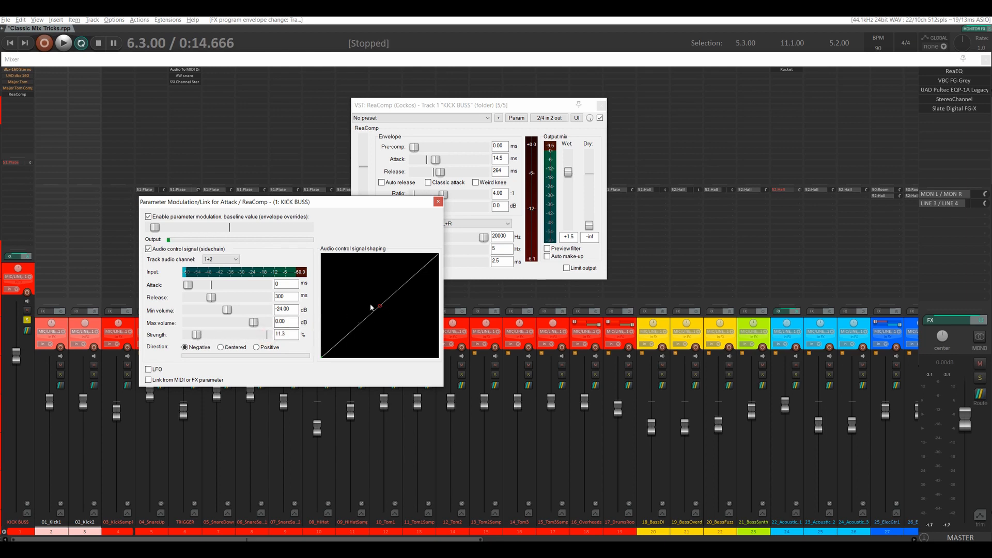
Bend the attack modulation's shaping curve downward, and set its release to 181 ms and its strength to 7.8% while auditioning
drag(381, 309, 392, 322)
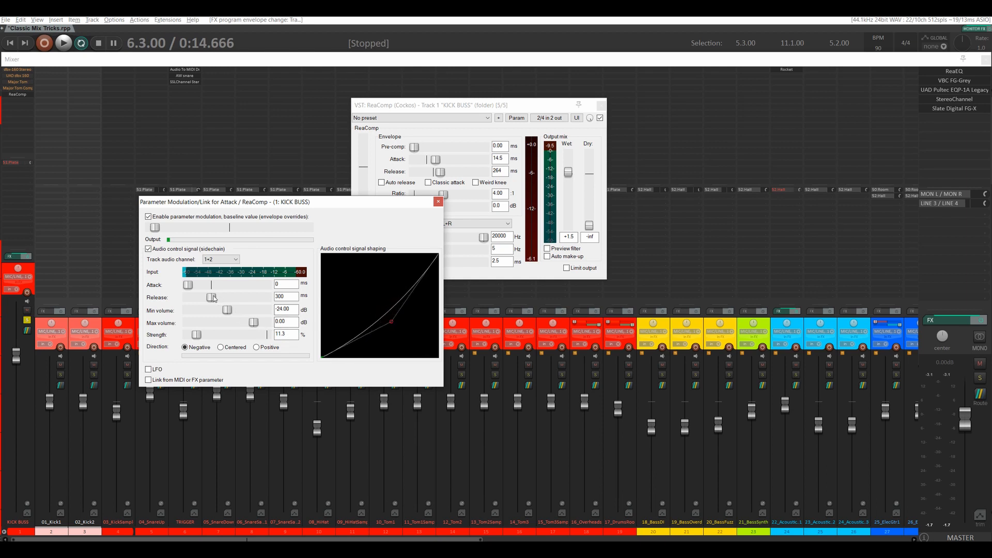
drag(214, 298, 205, 298)
key(space)
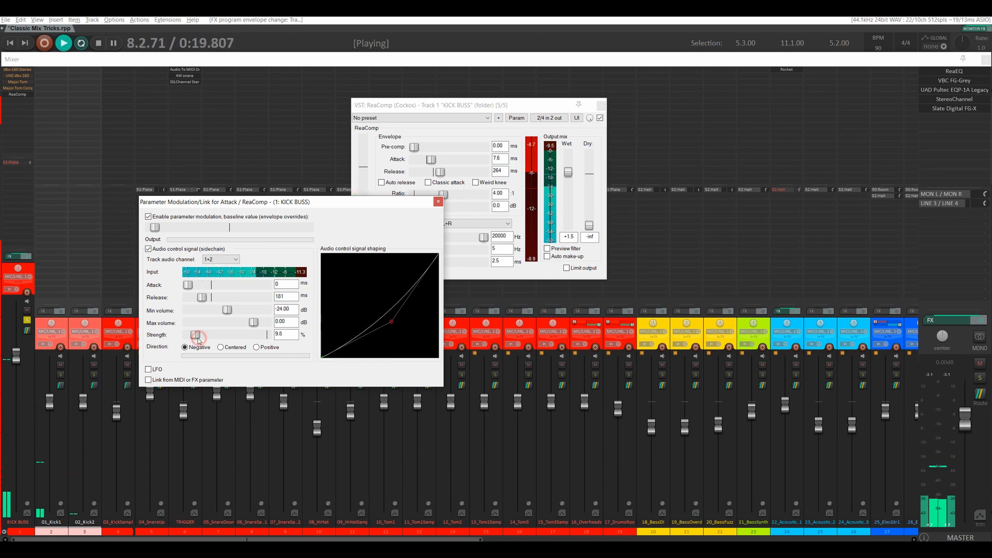
drag(198, 339, 197, 337)
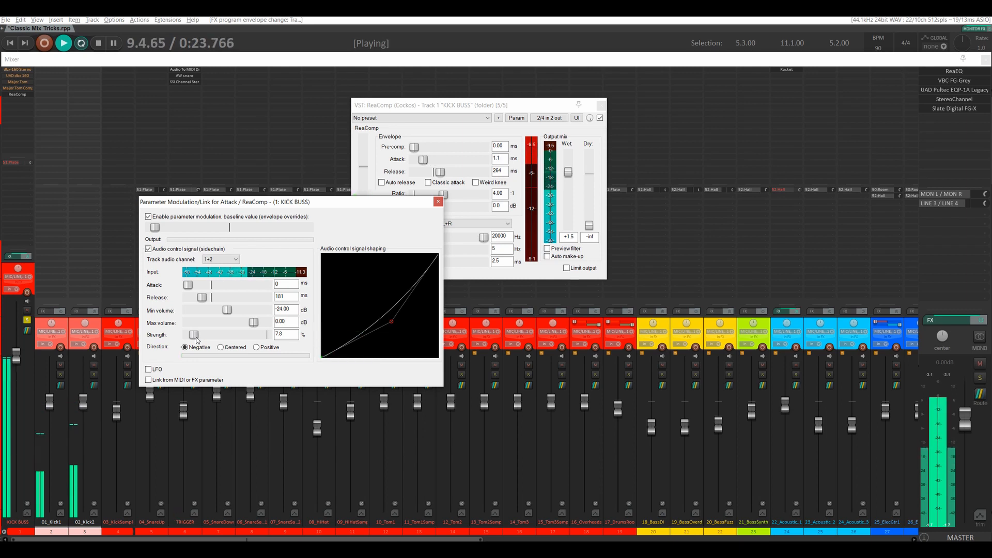
key(space)
Raise ReaComp's threshold to -20.3 dB and audition the kick with the attack modulation active
drag(379, 204, 344, 236)
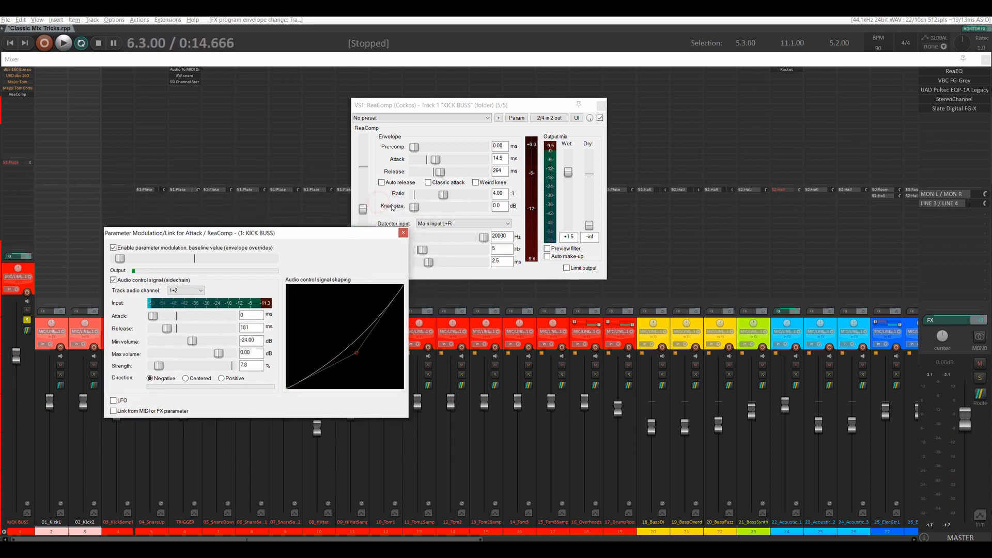
click(364, 210)
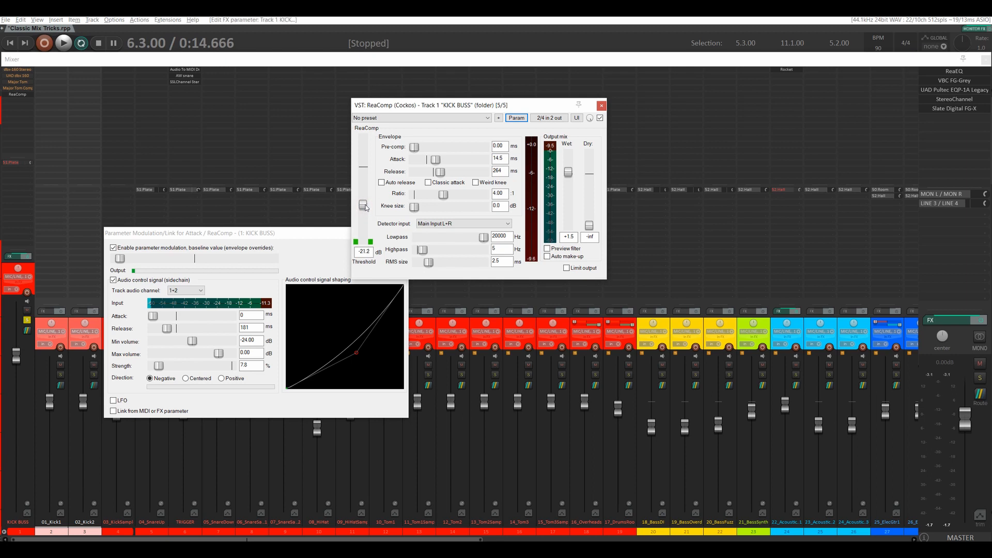
key(space)
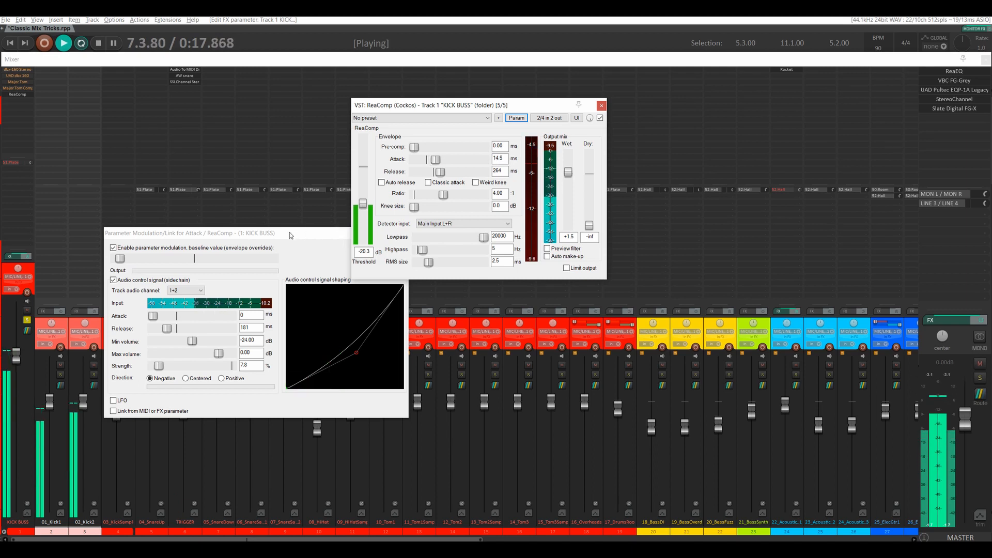
key(space)
Close the attack modulation settings and open parameter modulation for ReaComp's release
drag(287, 232, 395, 219)
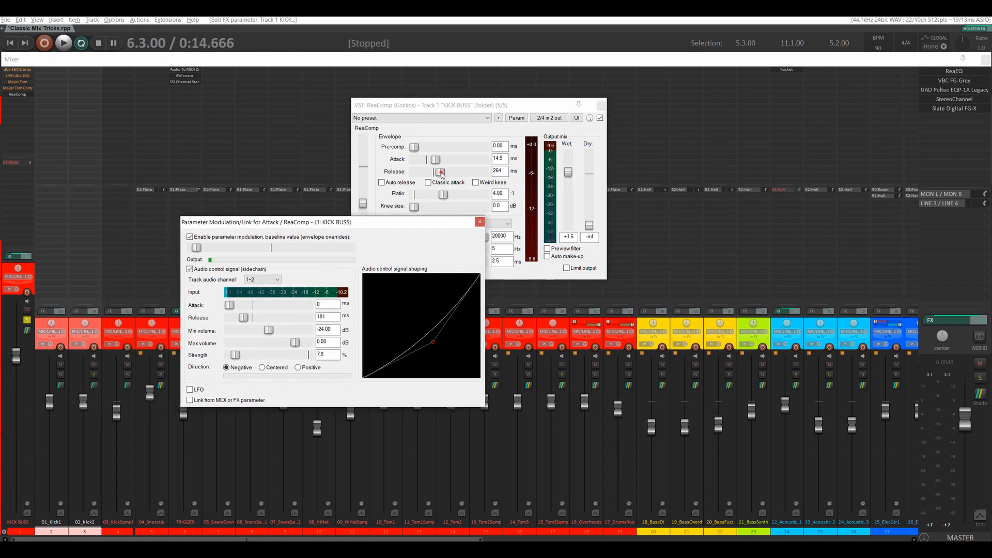
click(386, 220)
click(331, 222)
click(478, 223)
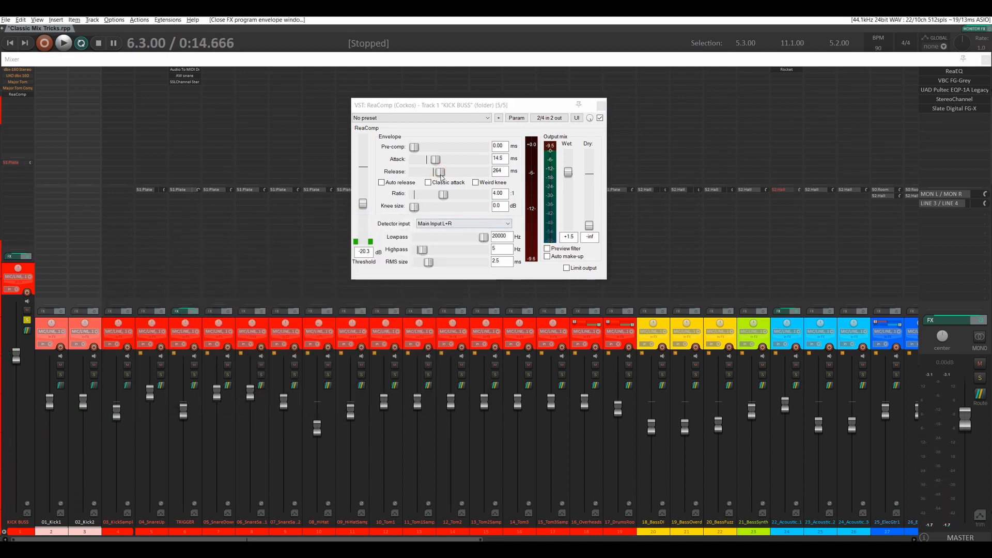
click(517, 118)
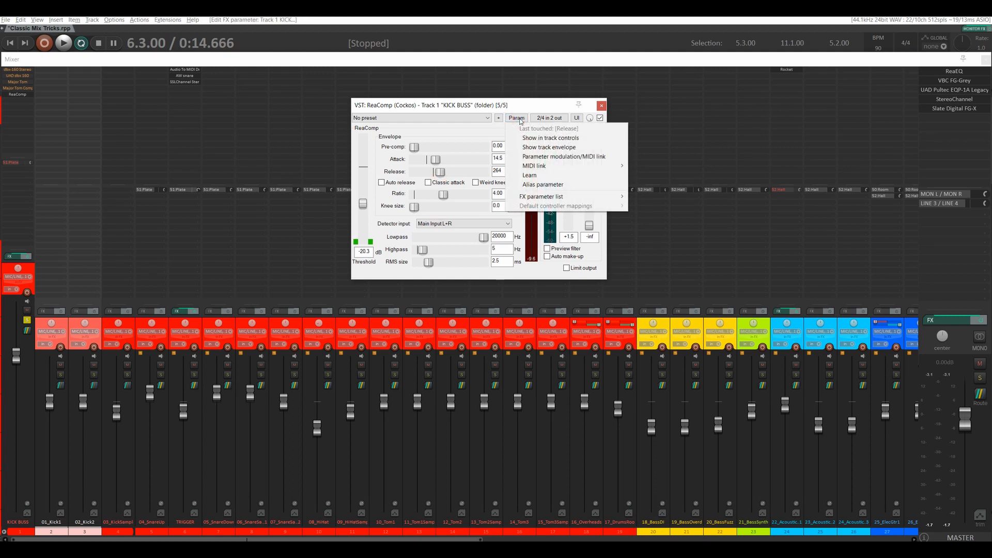
click(548, 158)
drag(103, 35, 277, 230)
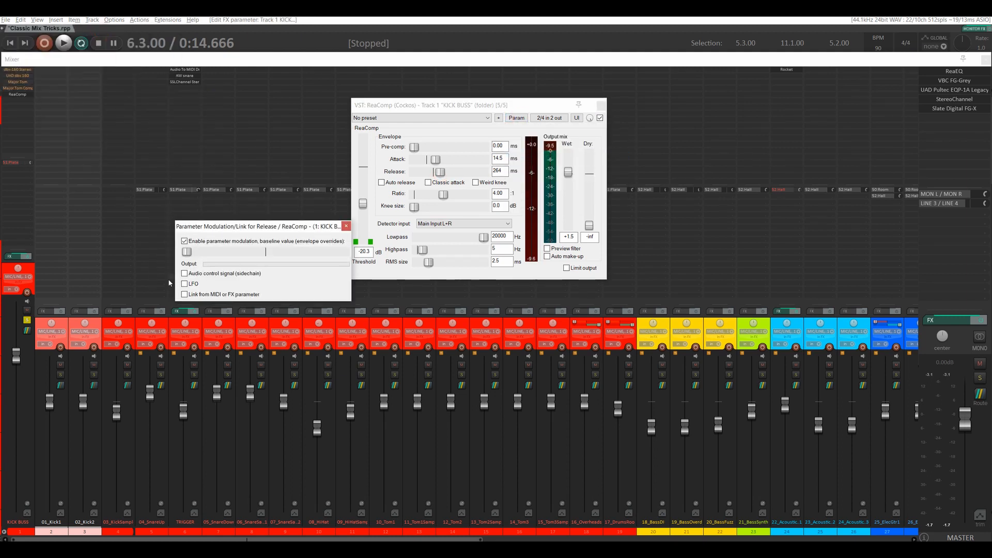
Enable the audio control signal for the release modulation on channels 1+2, with 0 ms attack and 226 ms release
click(185, 274)
click(257, 283)
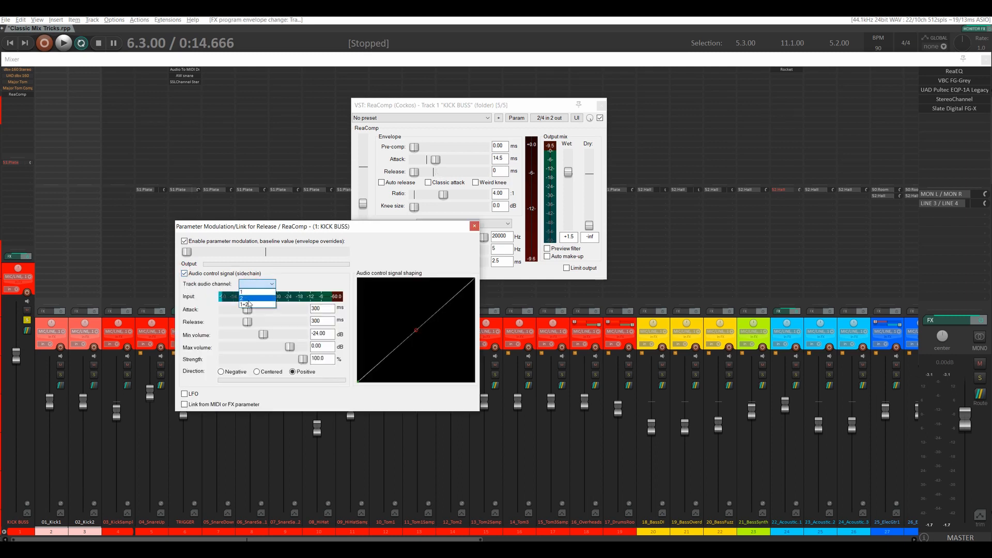
click(253, 292)
mouse_move(248, 308)
mouse_down()
mouse_move(199, 312)
mouse_move(244, 326)
mouse_up()
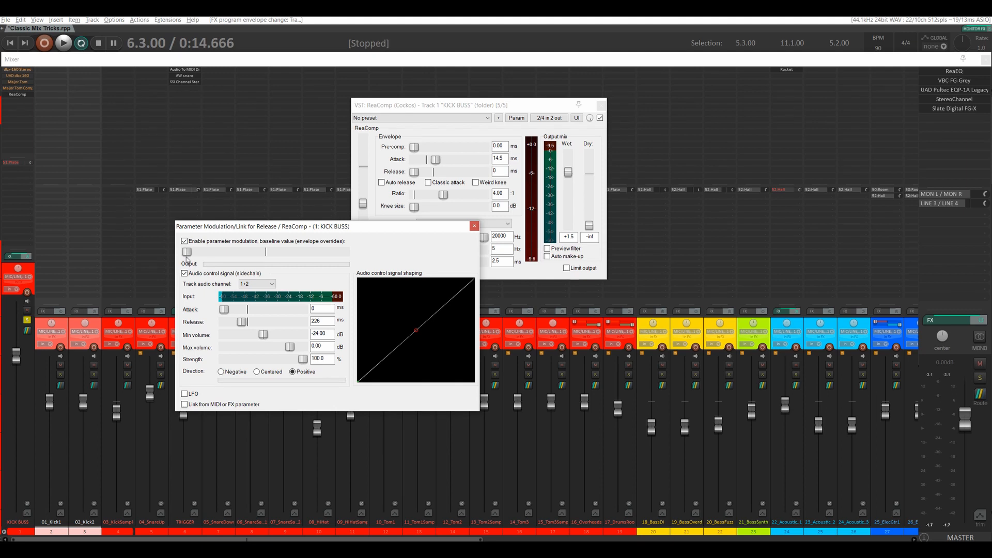
Raise the release modulation's baseline to a 10 ms release, set the strength to 0%, and bend its shaping curve downward
mouse_move(186, 256)
mouse_down()
mouse_move(198, 258)
mouse_move(189, 256)
mouse_up()
drag(305, 359, 223, 356)
drag(413, 329, 428, 347)
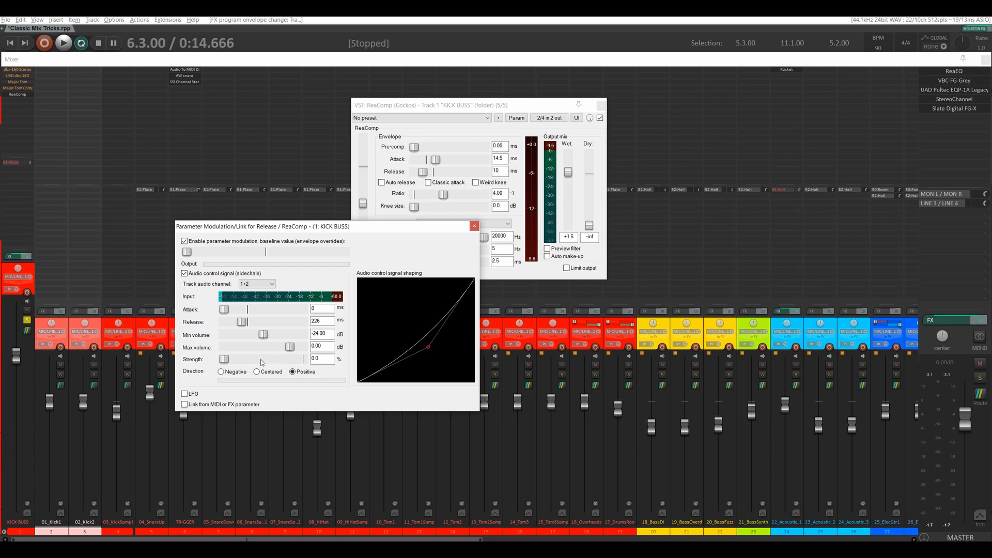
Set the release modulation's strength to 16.7% while auditioning the kick, and close the modulation settings
drag(228, 361, 233, 365)
key(space)
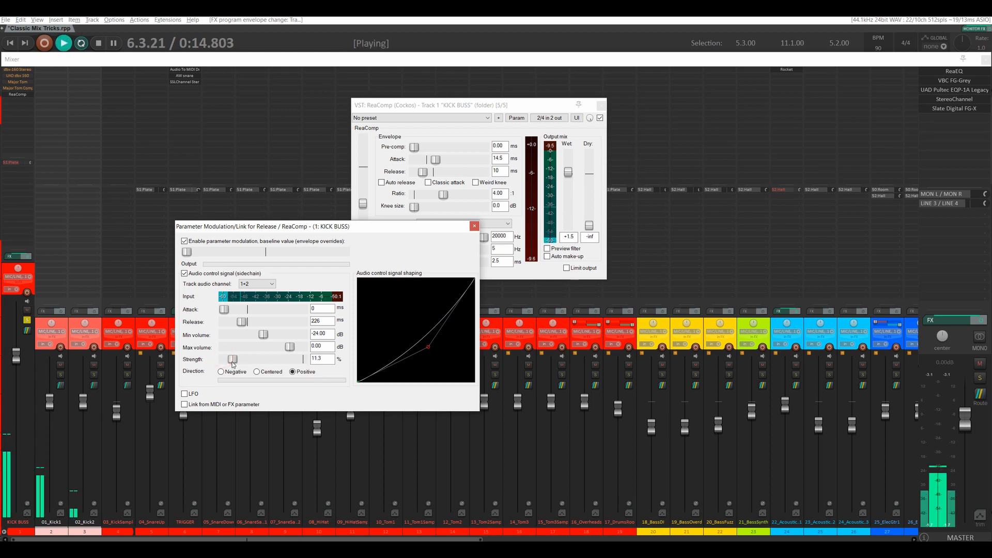
key(space)
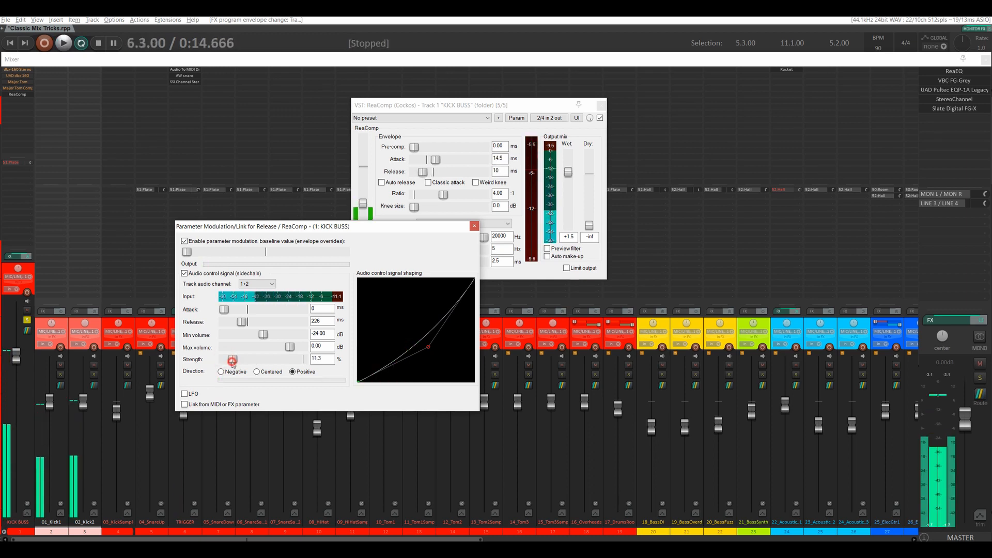
drag(232, 365, 233, 365)
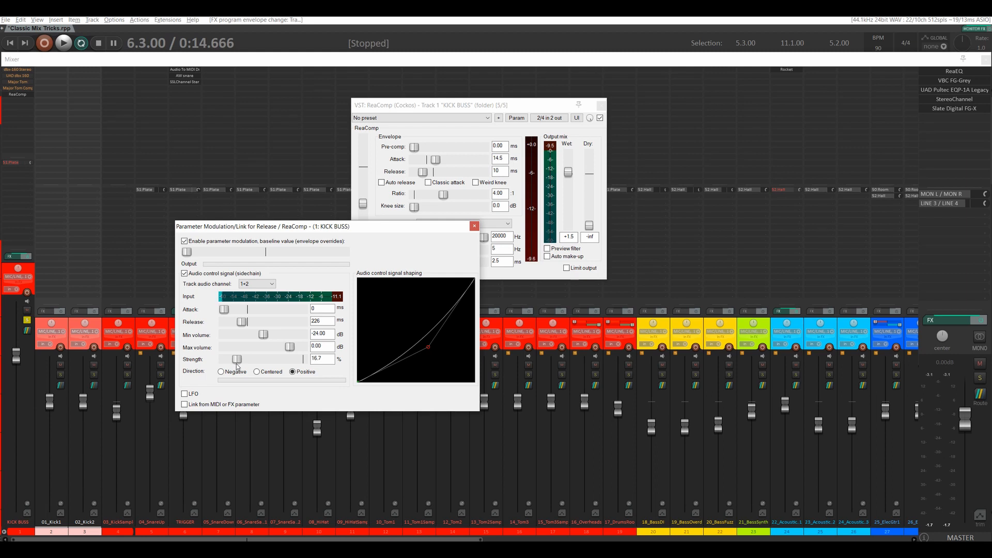
key(space)
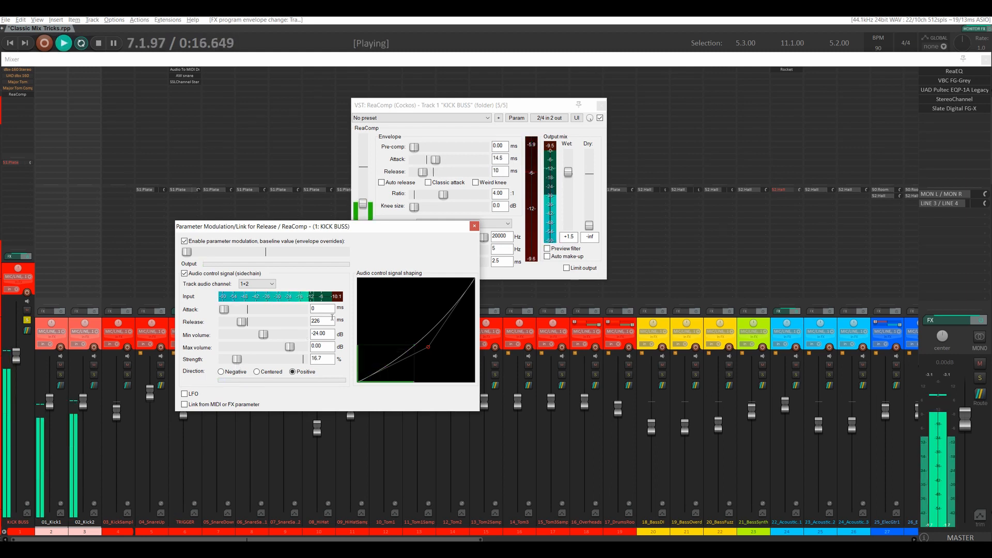
click(473, 226)
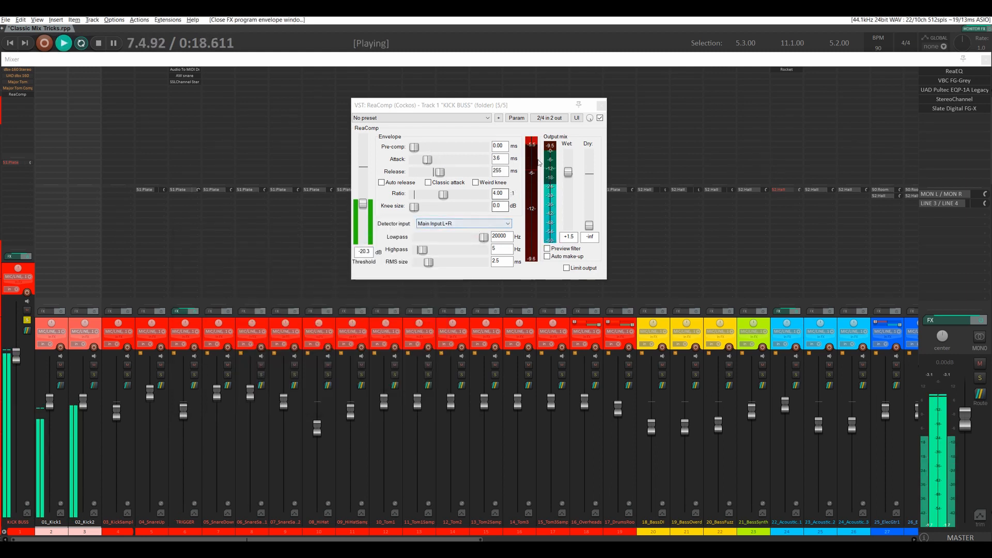
Lower ReaComp's threshold to -21.9 dB while auditioning the kick, and compare the sound with the compressor bypassed and active
key(space)
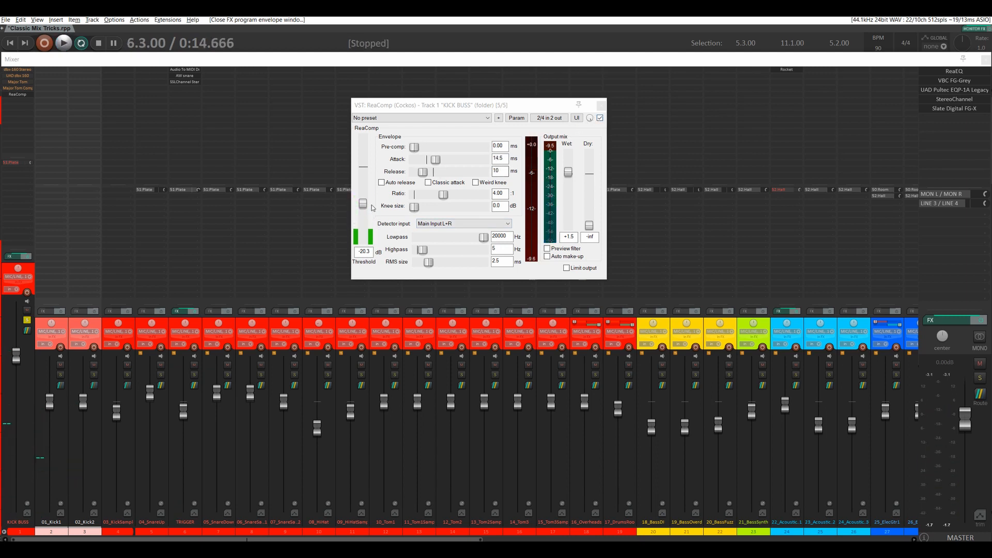
key(space)
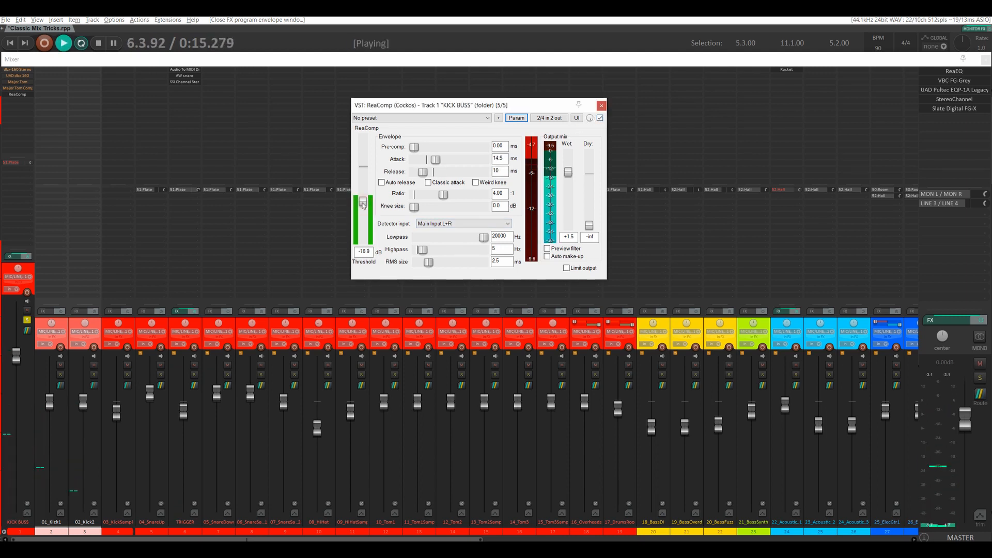
drag(364, 203, 363, 209)
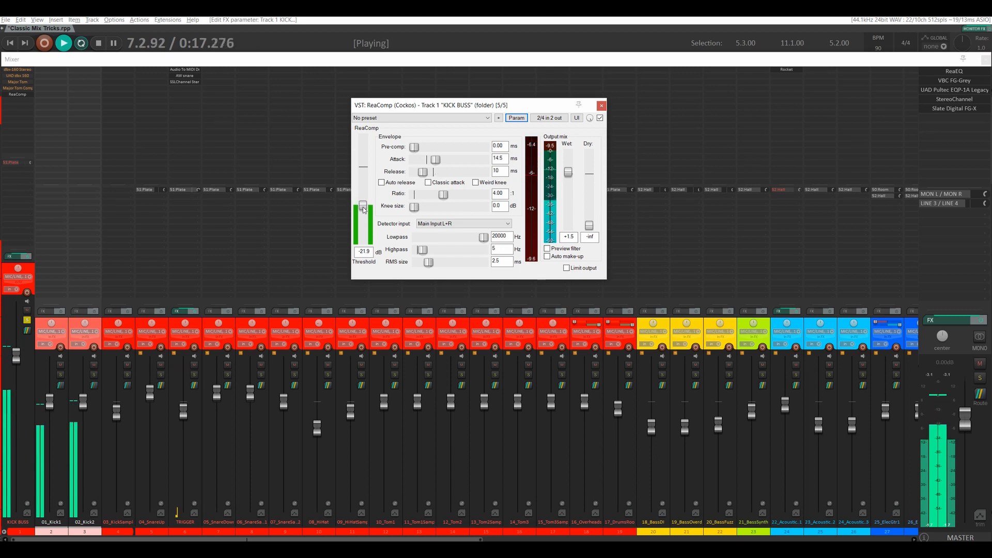
click(600, 118)
click(600, 118)
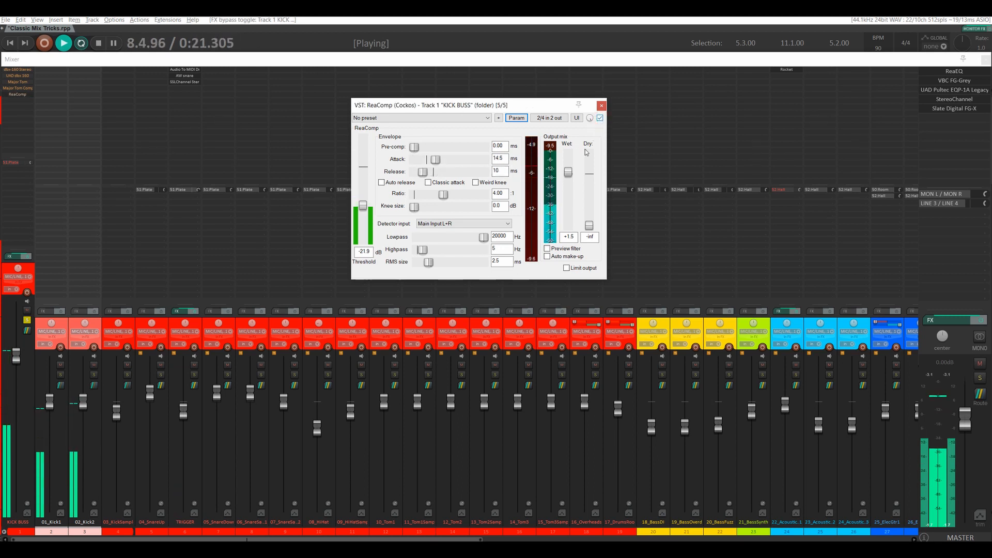
Raise ReaComp's wet output to +2.4 dB and compare the kick with the compressor bypassed and active during playback
key(space)
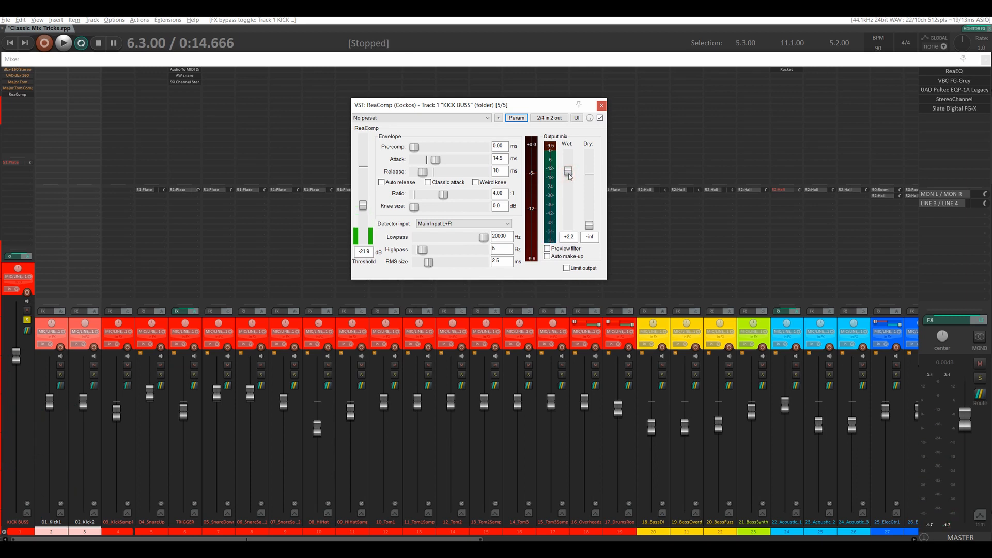
key(space)
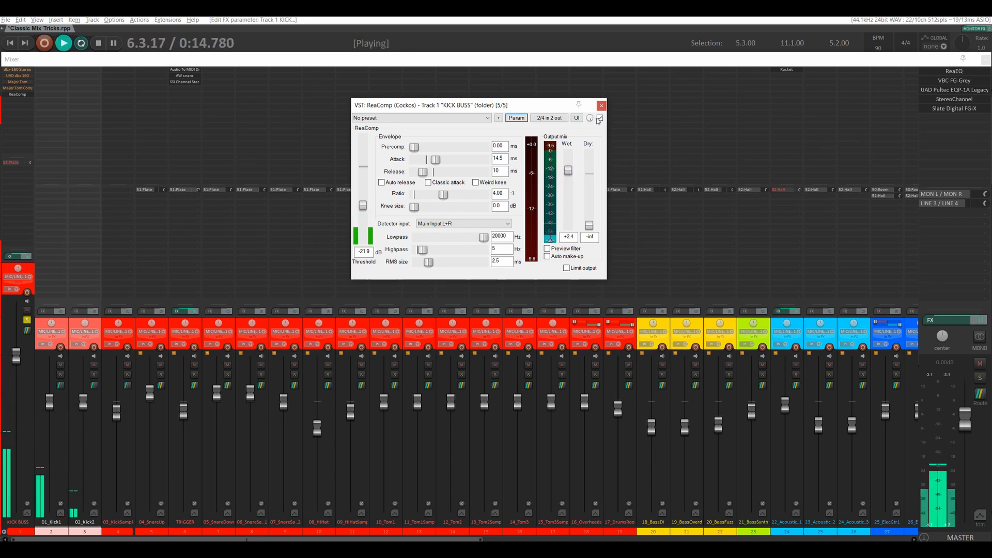
click(600, 118)
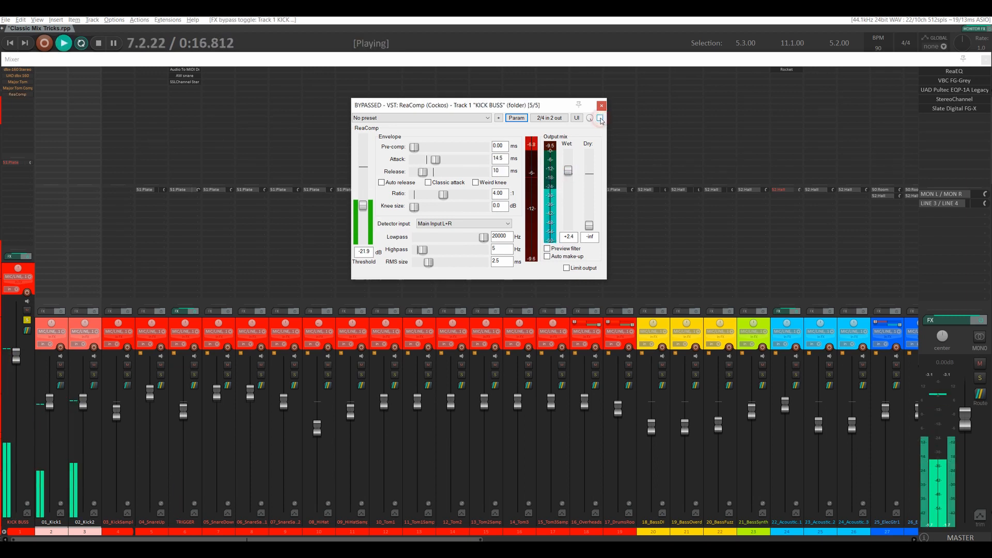
click(600, 118)
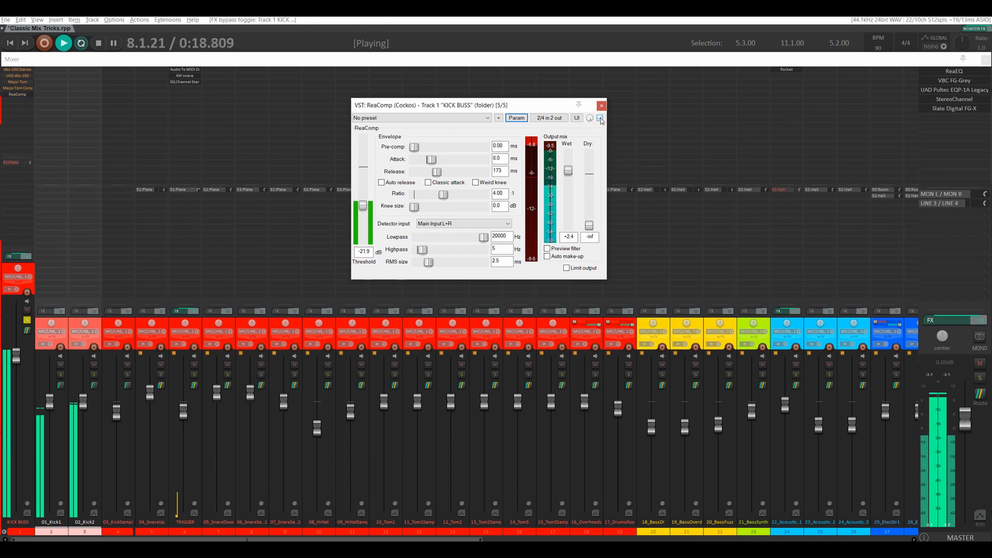
key(space)
Bypass ReaComp, close its window, and audition the kick bus with the Waves dbx-160 Stereo enabled for comparison
click(600, 118)
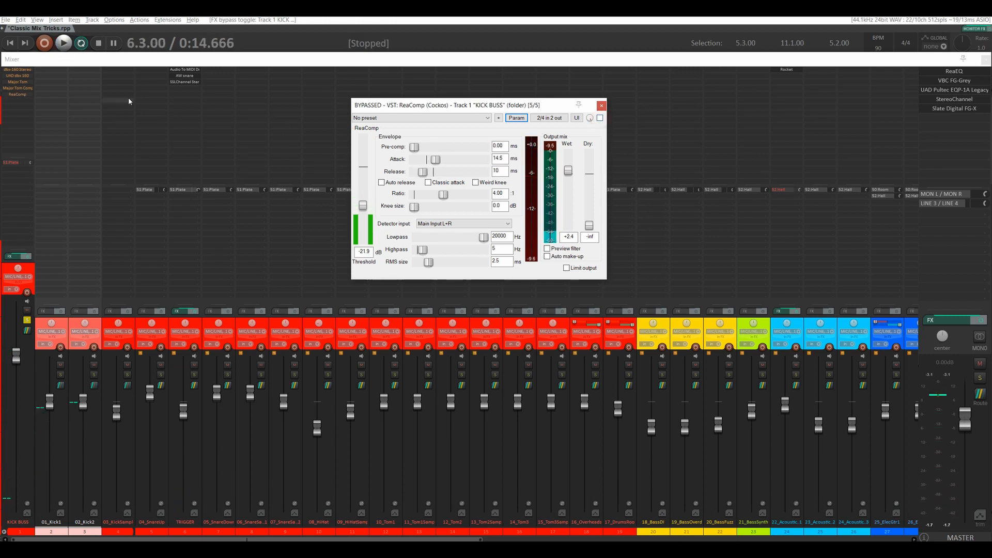
key(Escape)
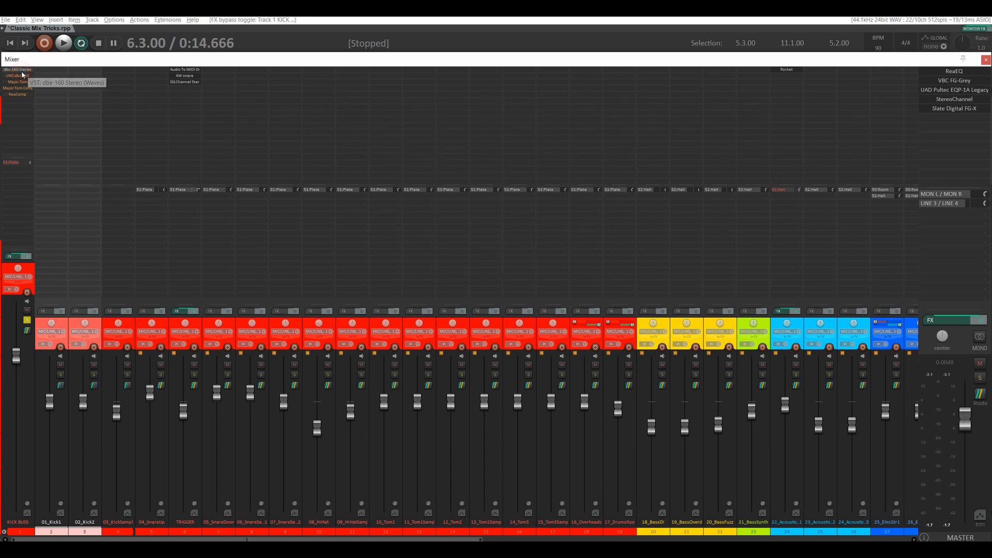
key(space)
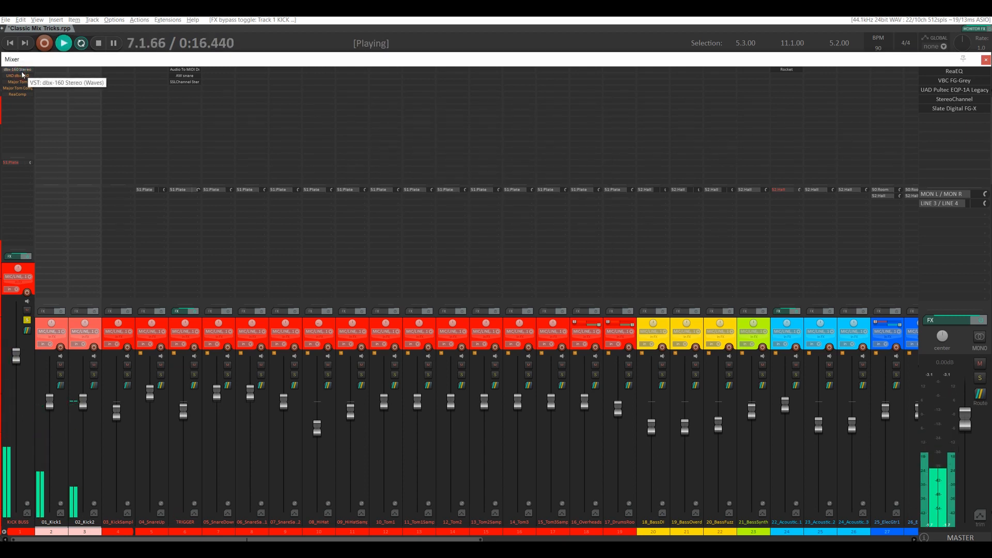
key(space)
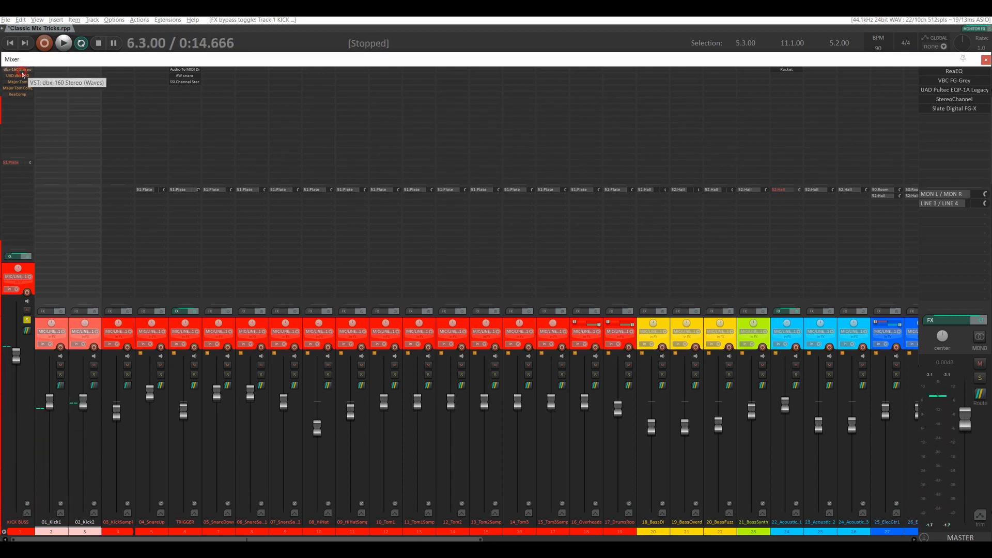
Reactivate ReaComp on the kick bus and set its threshold to -20.6 dB while auditioning the kick
click(19, 95)
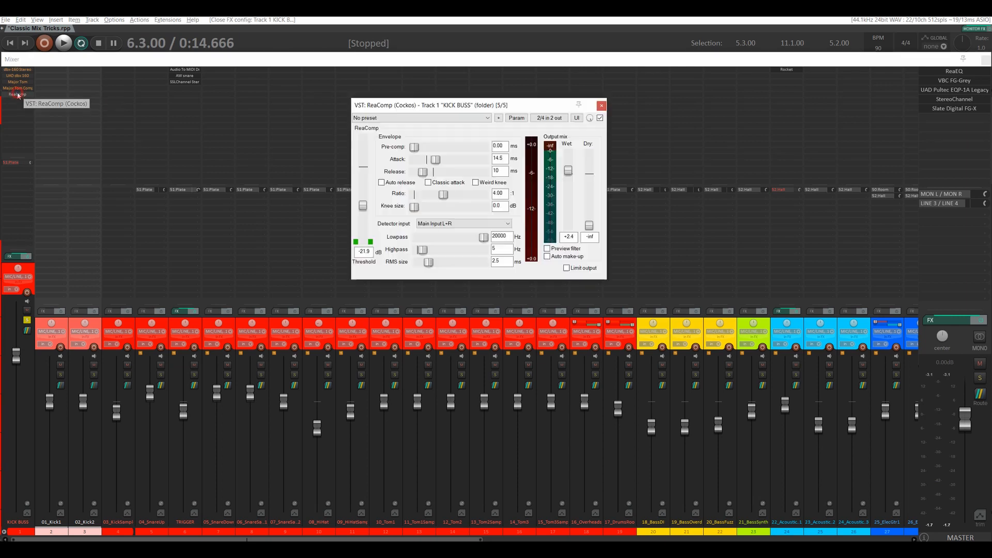
key(space)
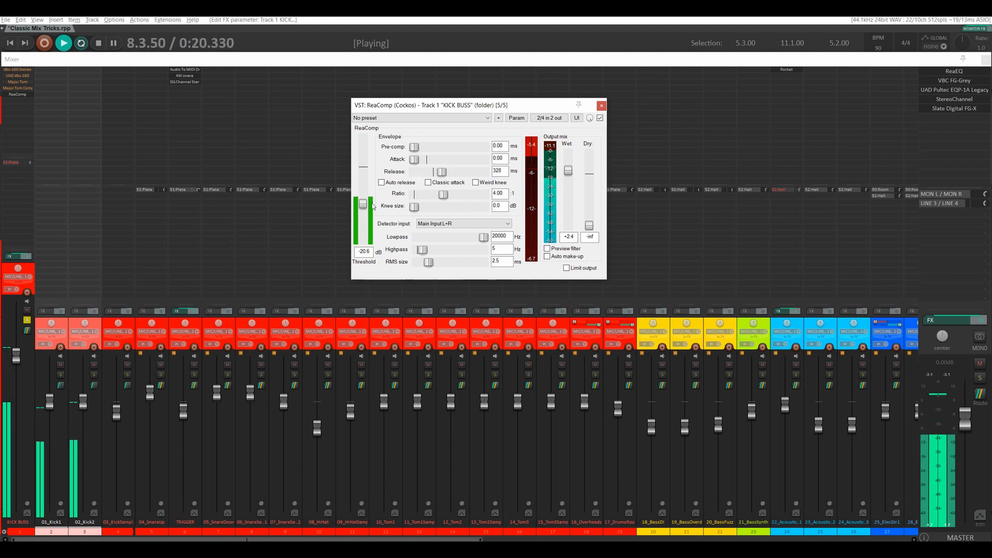
key(space)
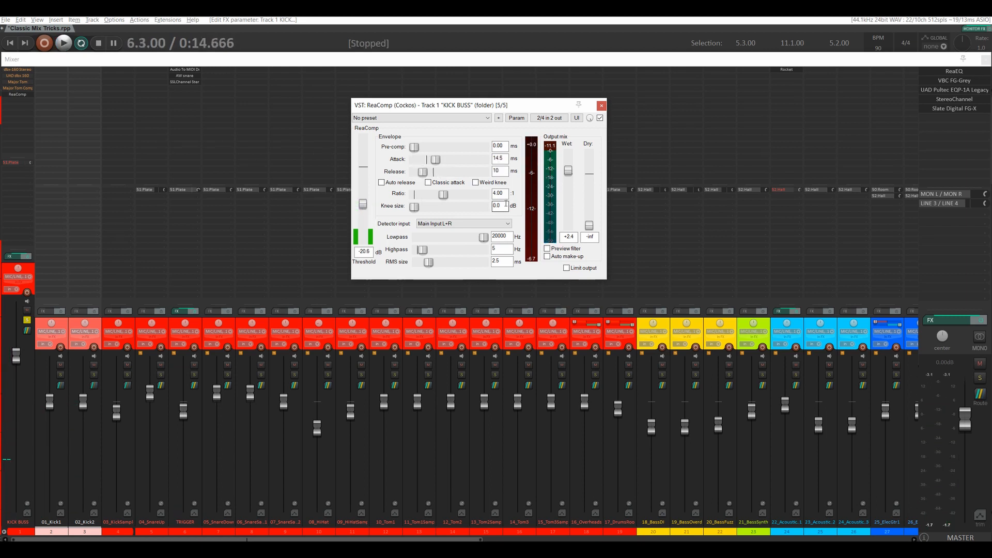